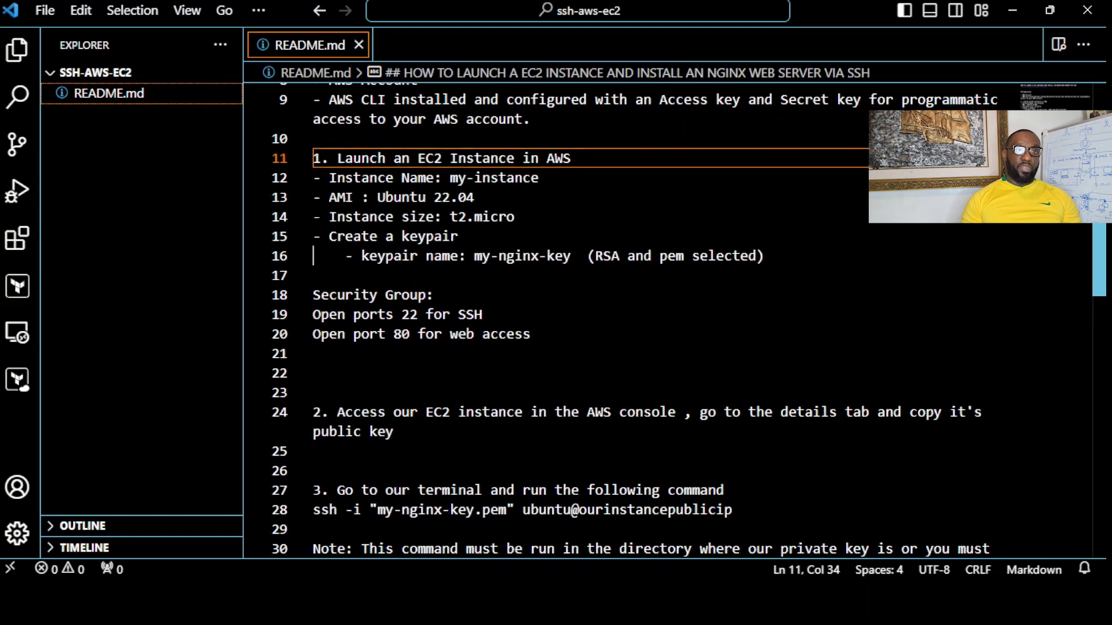
- Examine the README's EC2 launch settings: AMI, instance size, keypair details and the security group ports for SSH and web access
left_click(541, 197)
left_click(557, 218)
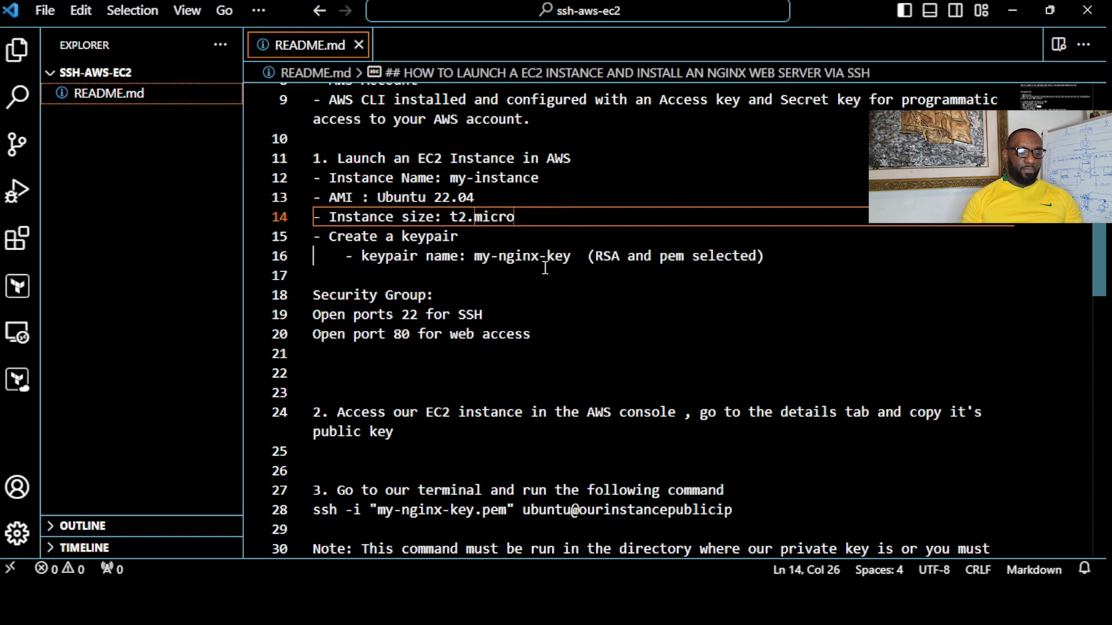
left_click(550, 234)
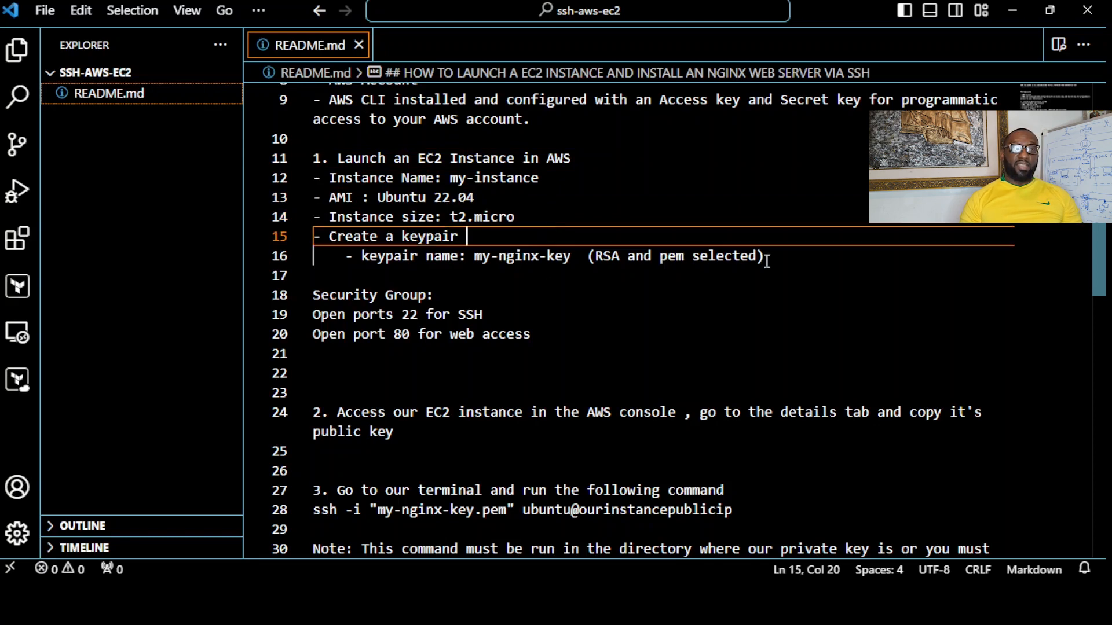
left_click(795, 263)
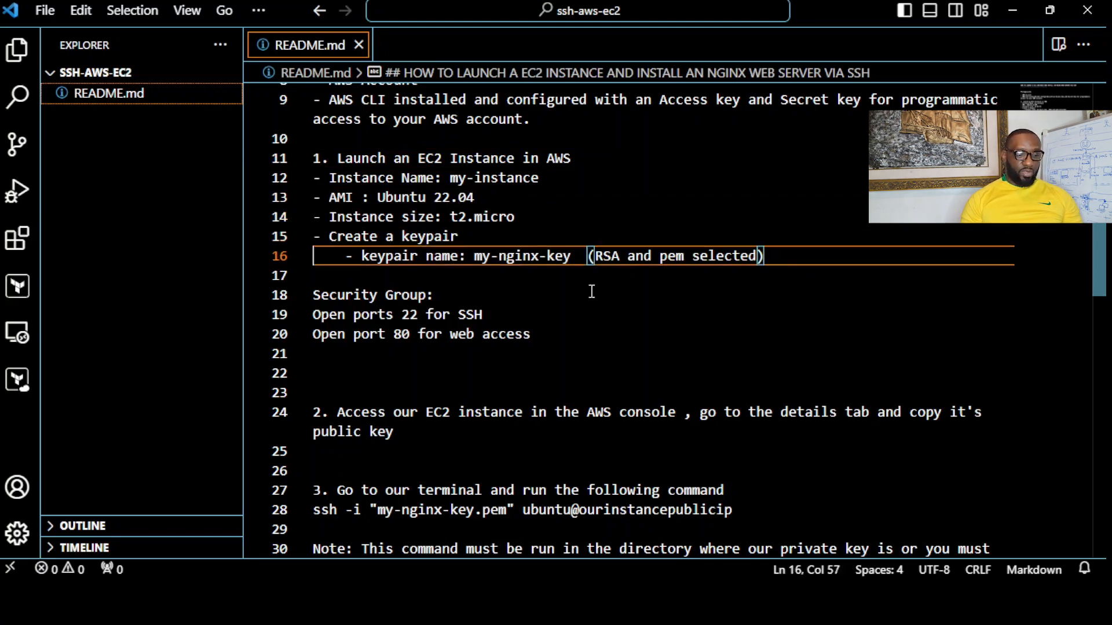
left_click(484, 293)
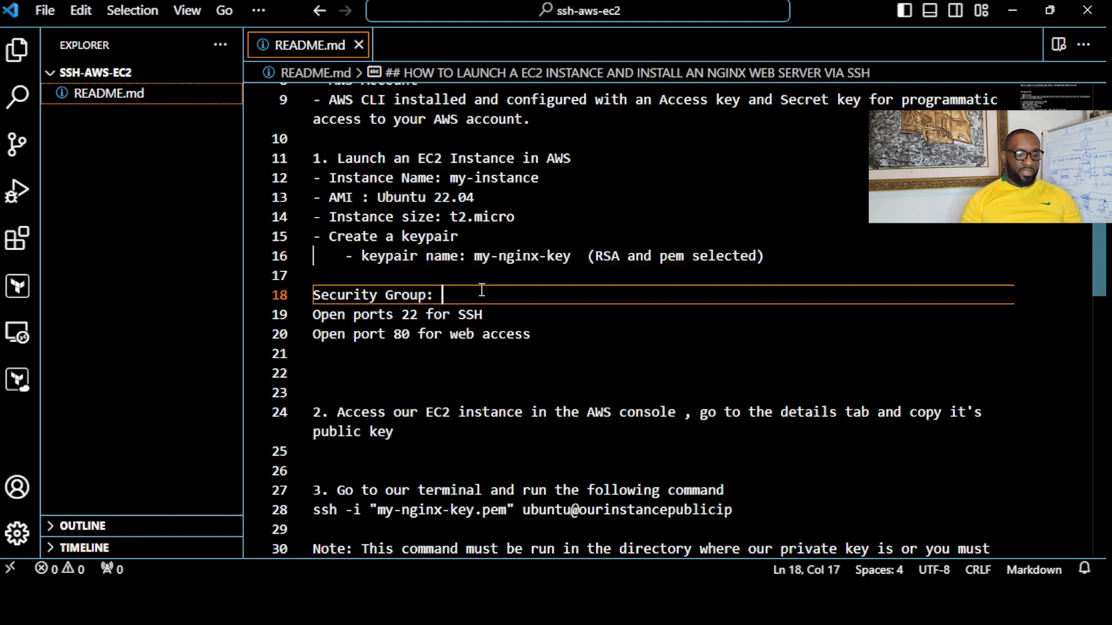
left_click(513, 313)
left_click(585, 338)
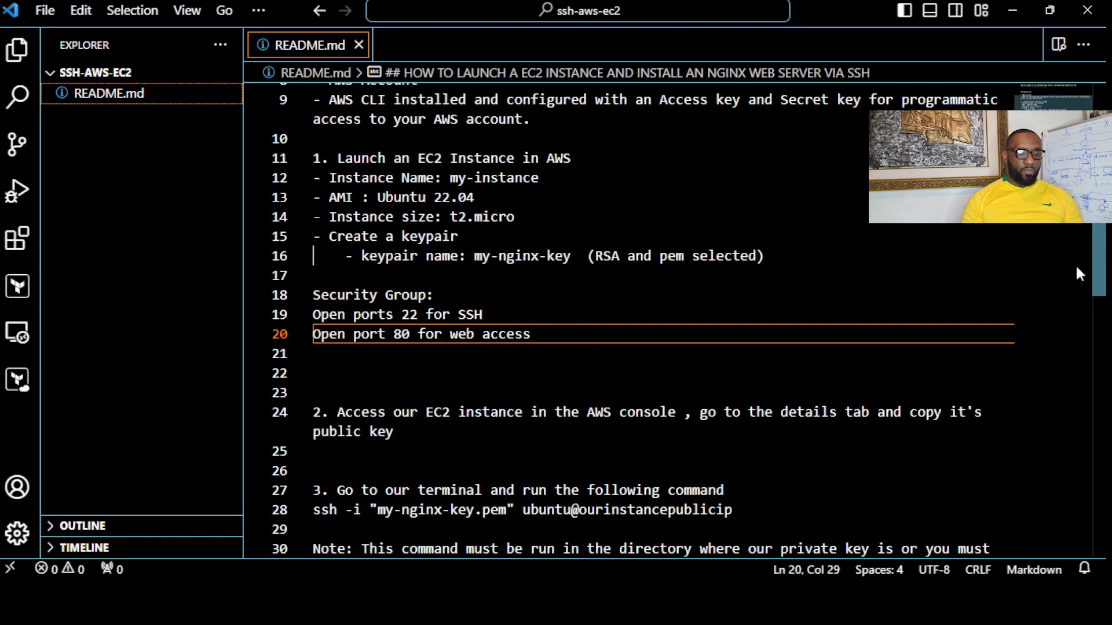
- Examine README steps 2 and 3 on accessing the instance in the console and connecting with the ssh command, including the private key note
scroll(1105, 284, "down", 1)
scroll(1105, 283, "down", 2)
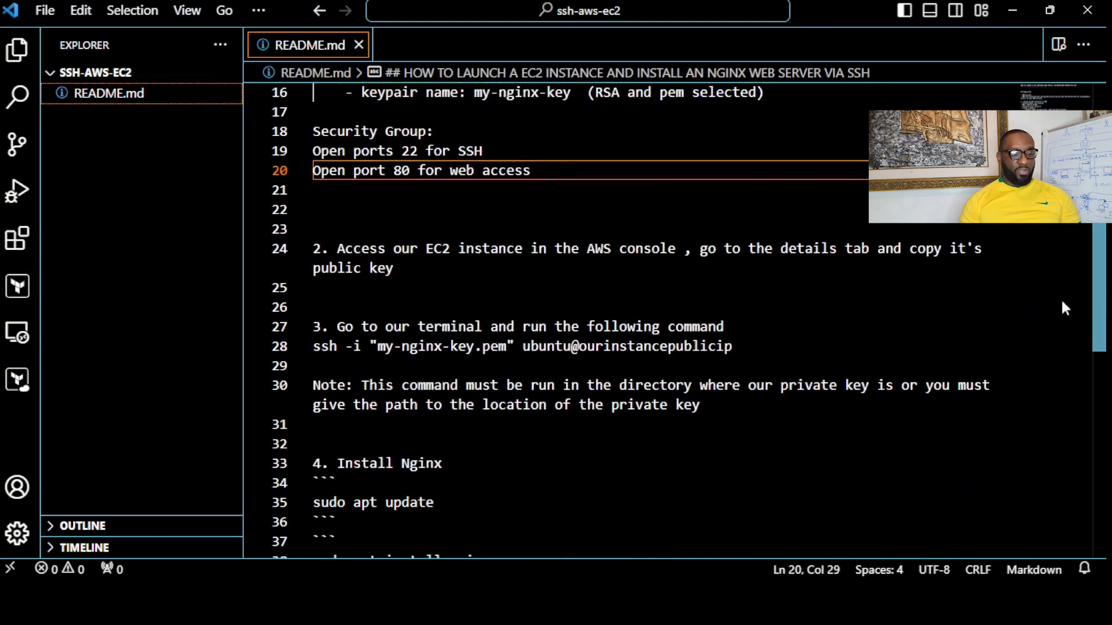
left_click(1013, 245)
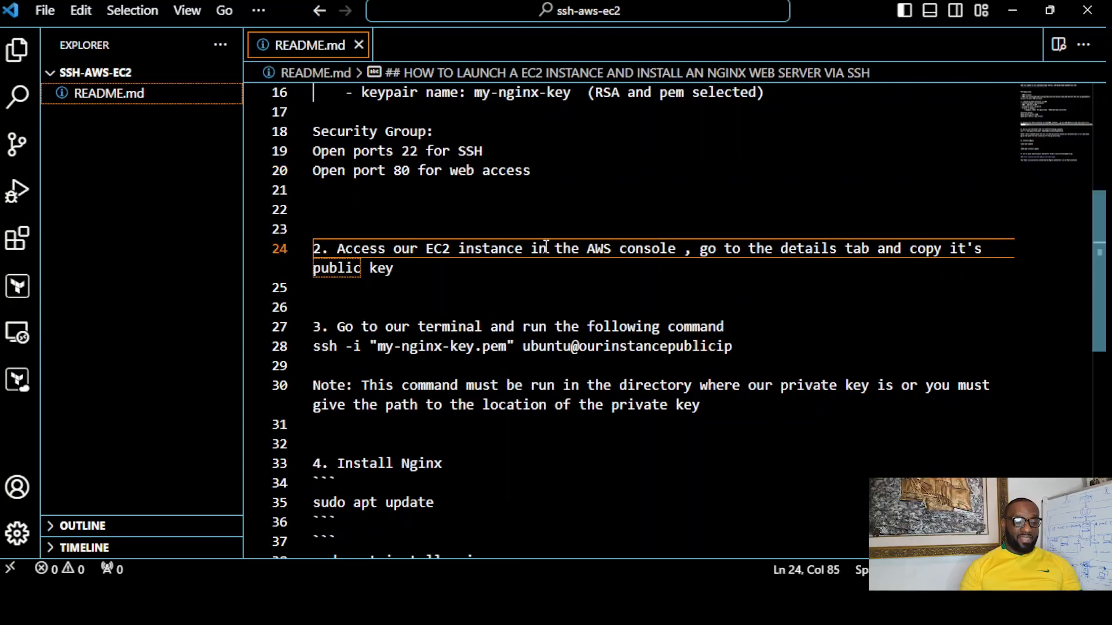
left_click(415, 268)
scroll(677, 211, "down", 2)
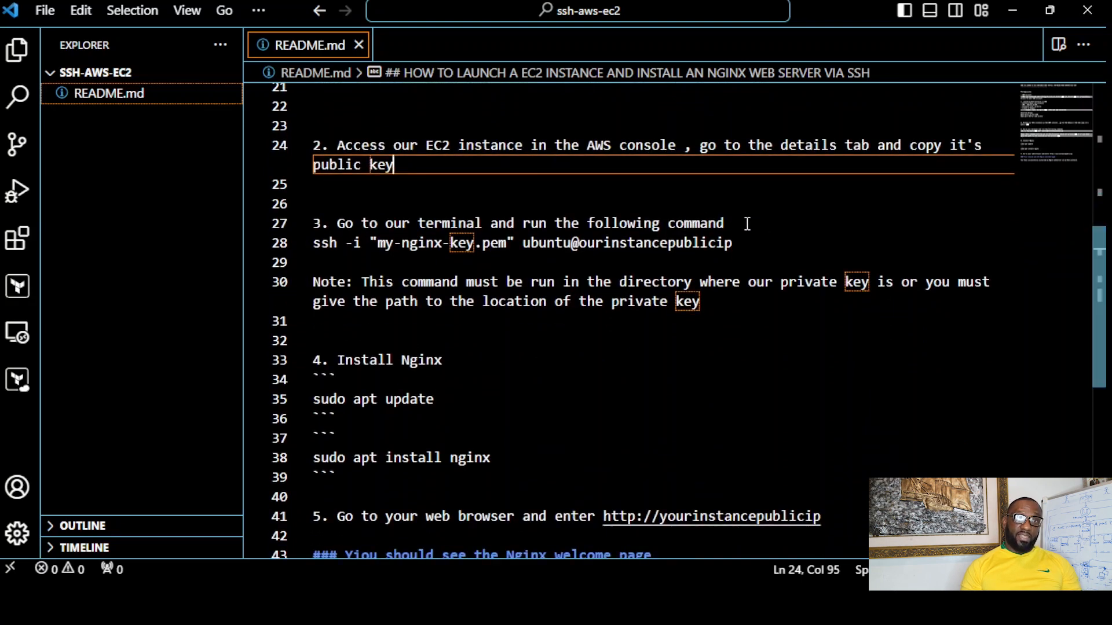
left_click(748, 222)
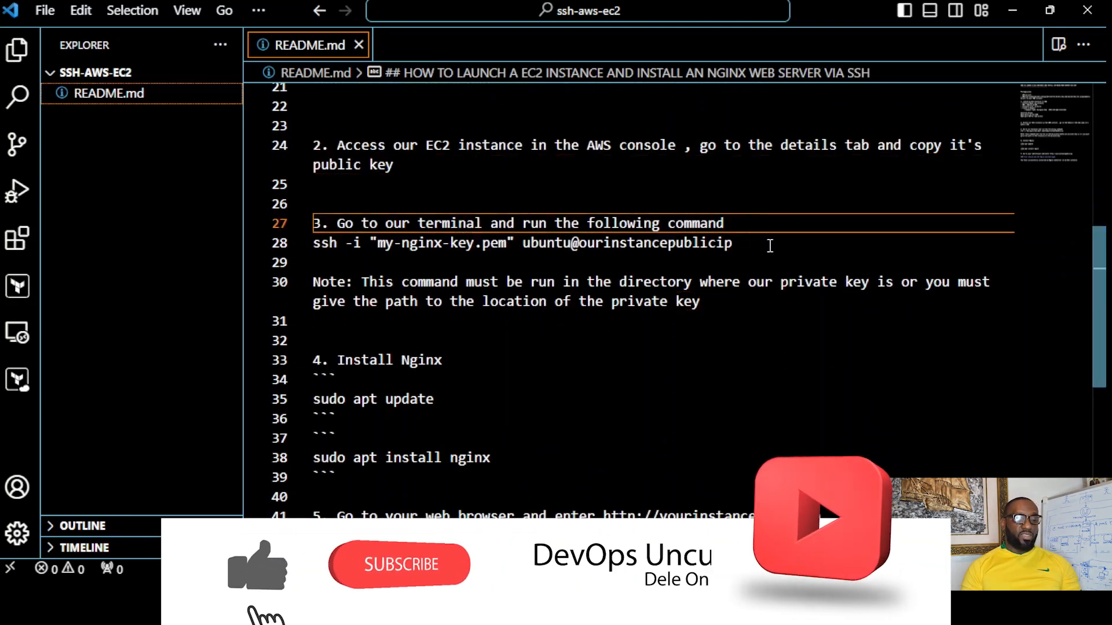
left_click(770, 244)
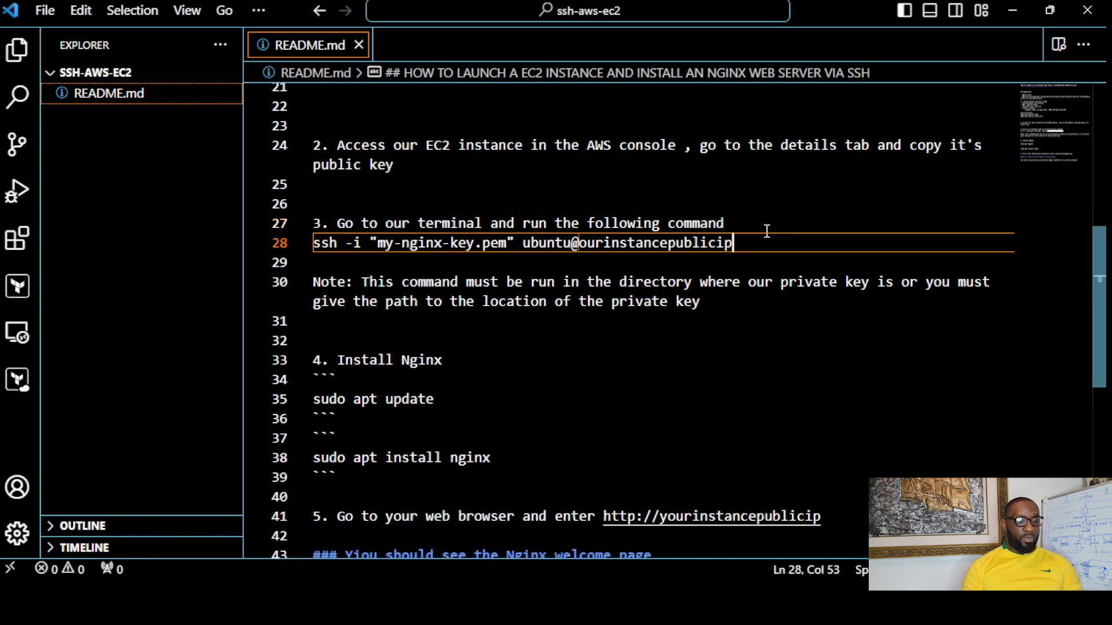
left_click(726, 303)
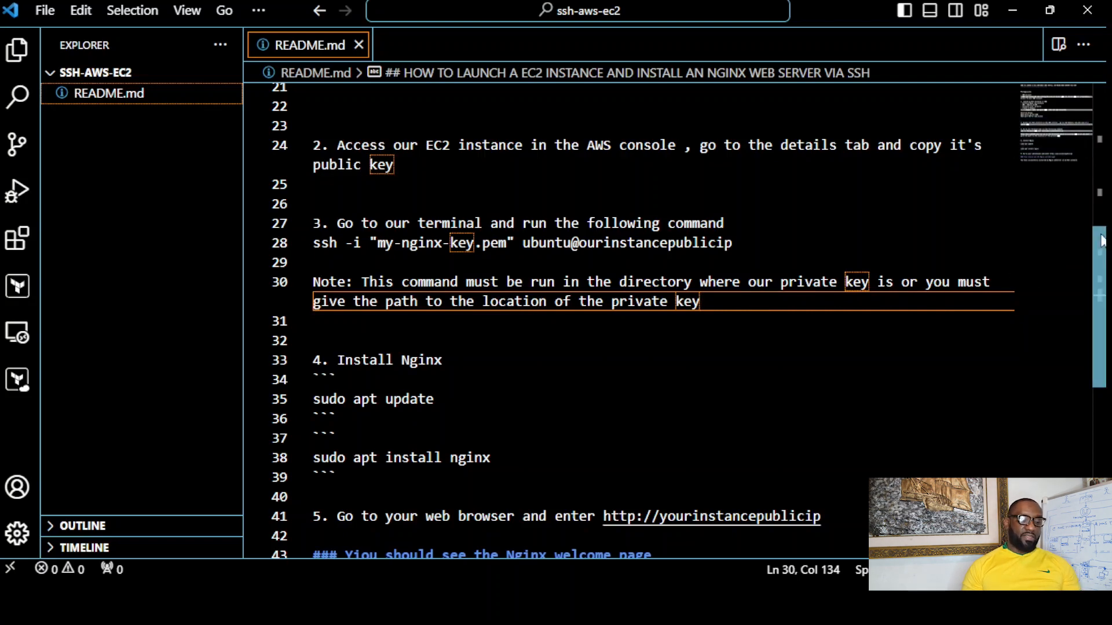
- Examine README steps 4 and 5 on updating packages, installing Nginx and opening the instance's public IP in a browser
scroll(1099, 278, "down", 2)
scroll(1099, 289, "down", 1)
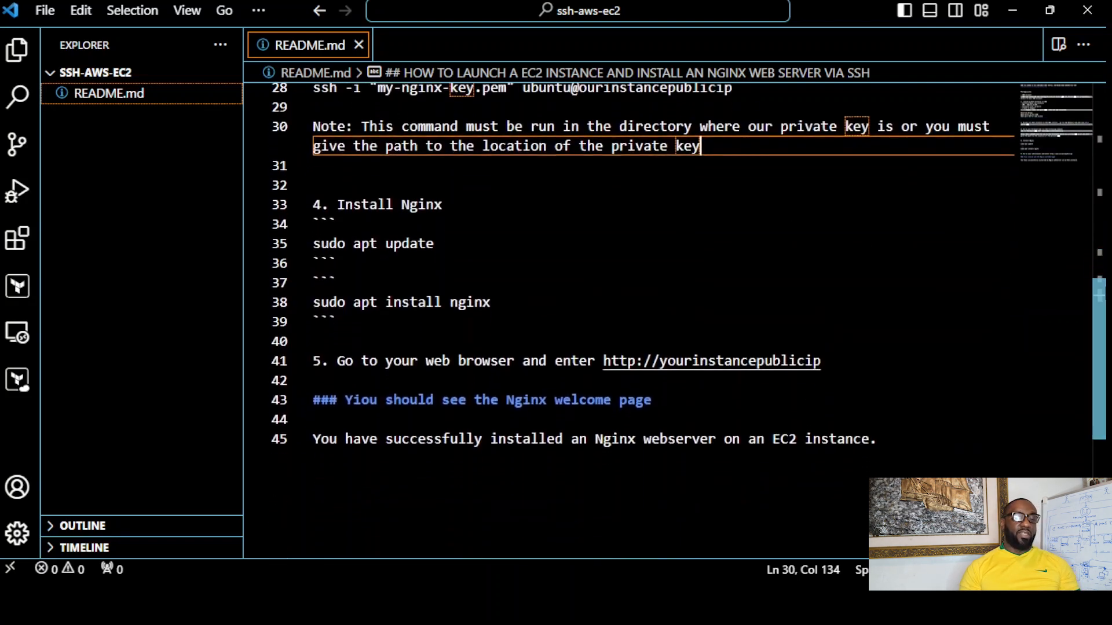
left_click(481, 205)
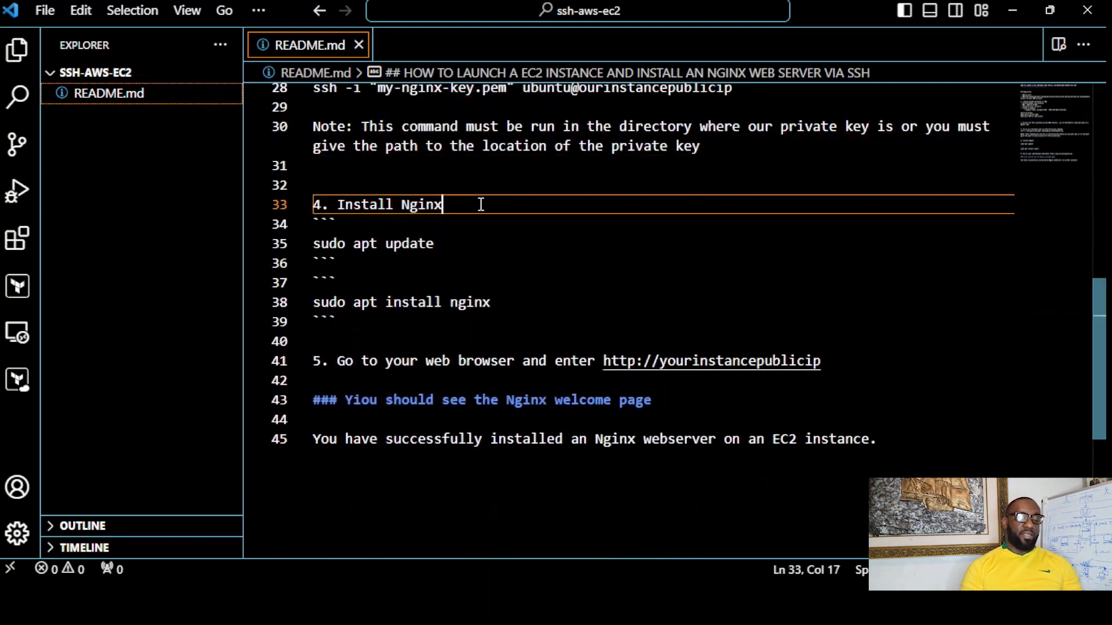
left_click(494, 249)
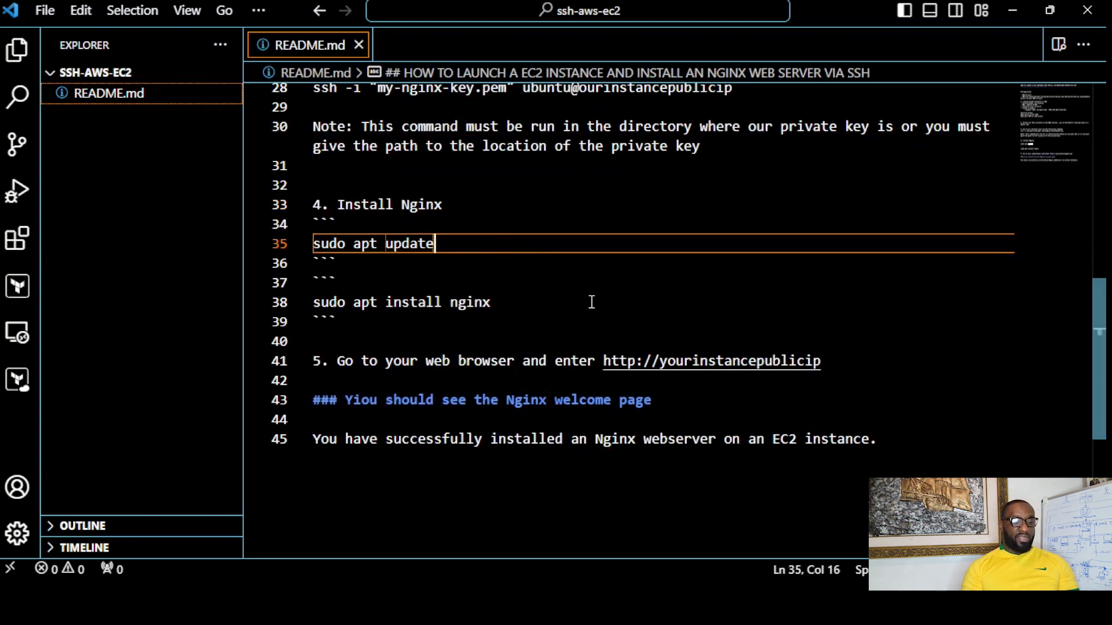
left_click(550, 306)
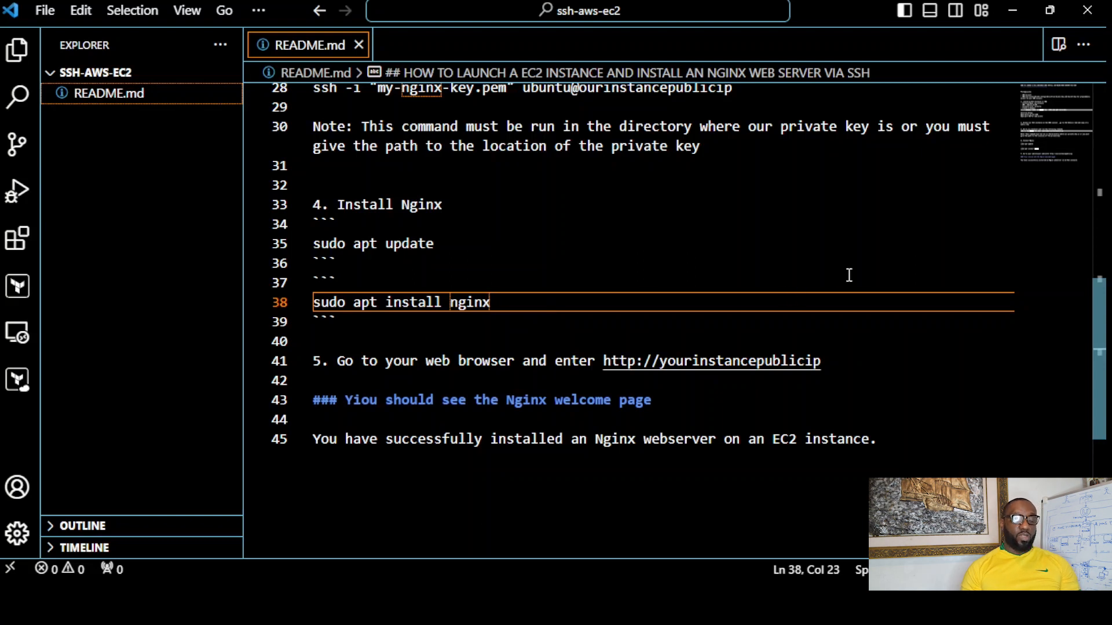
left_click(861, 361)
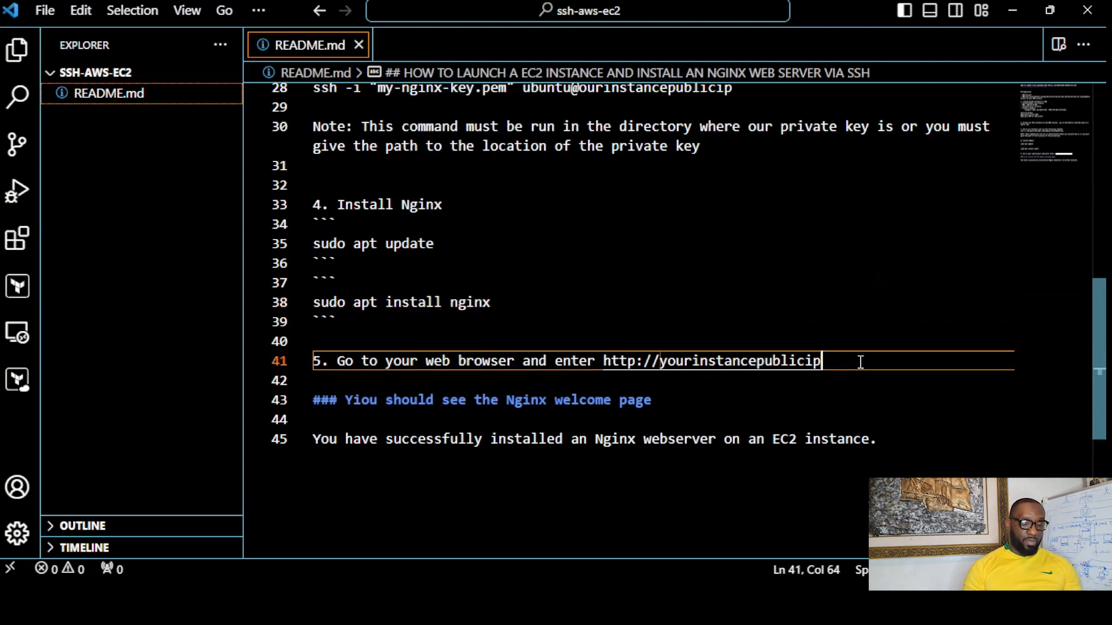
- Correct "Yiou" to "You" in the README heading about the Nginx welcome page and review the closing line
left_click(362, 396)
key("BackSpace")
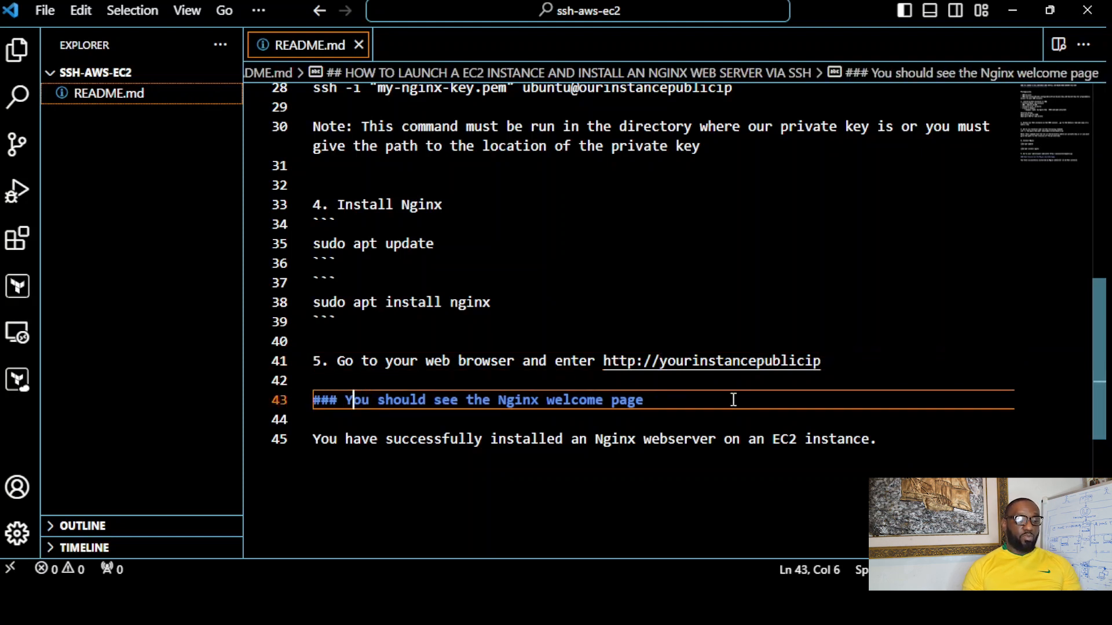
left_click(706, 409)
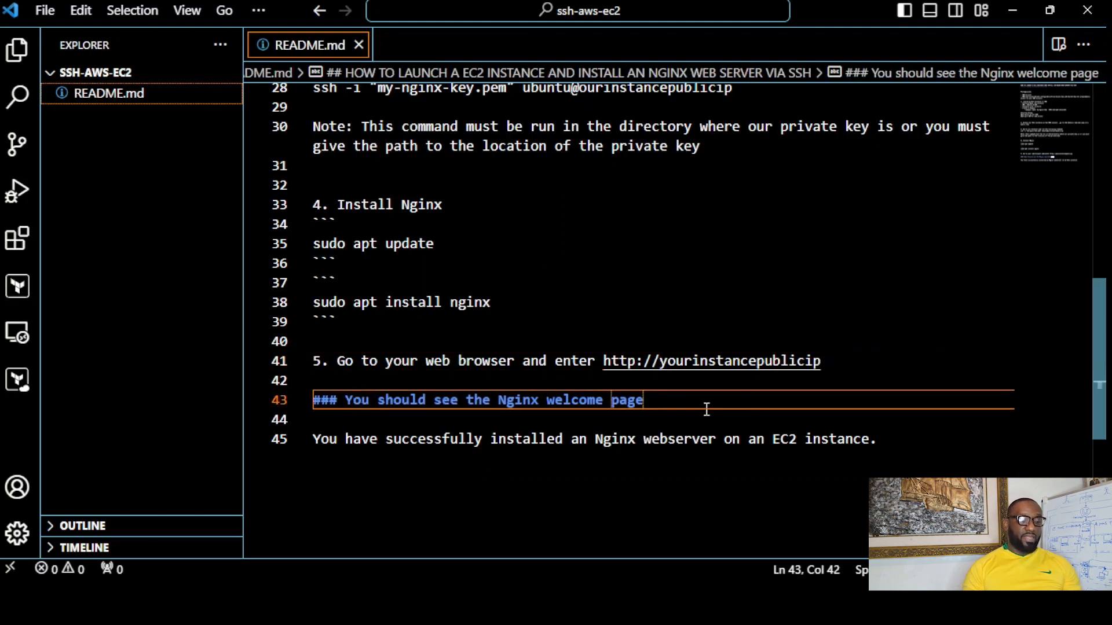
left_click(905, 443)
left_click_drag(1099, 355, 1088, 317)
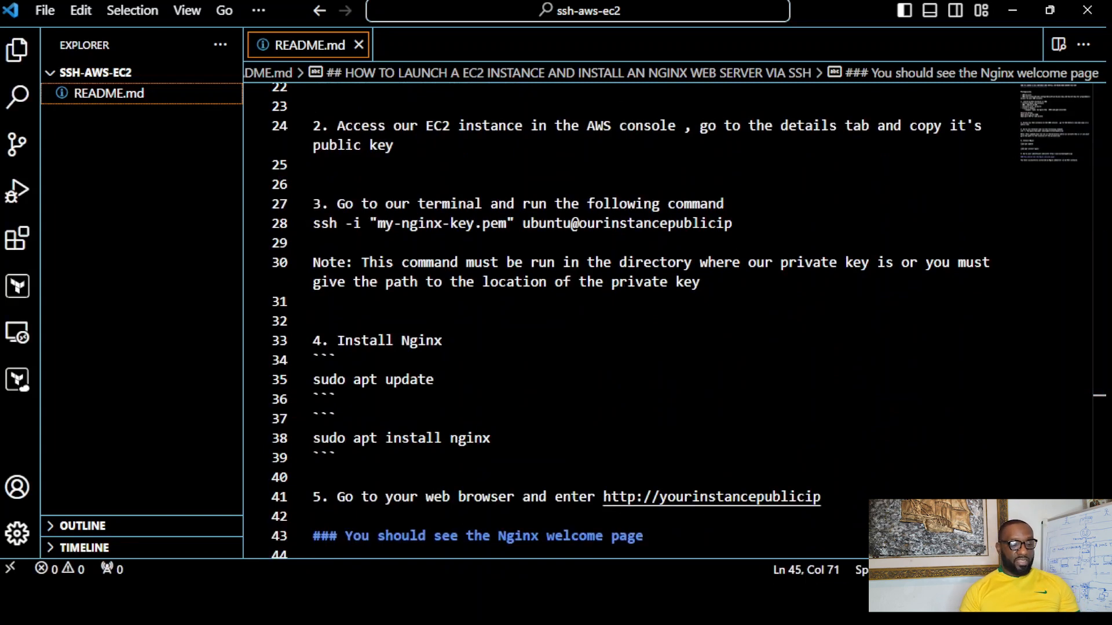
- Switch to the AWS EC2 console in the browser and start launching an instance from the running instances list
key("alt+Tab")
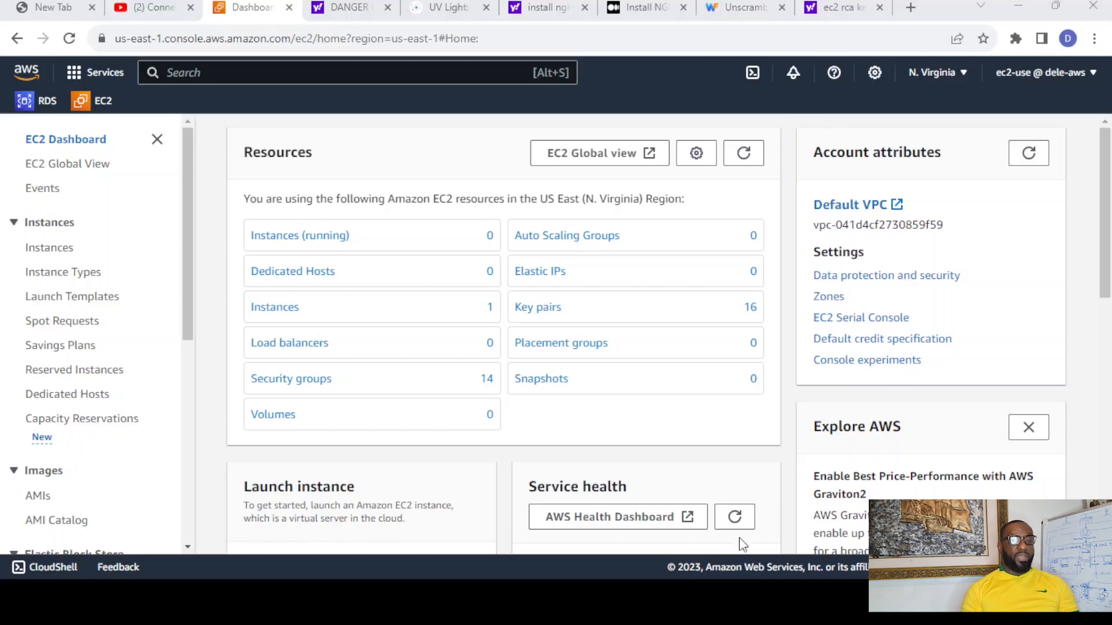
left_click(291, 237)
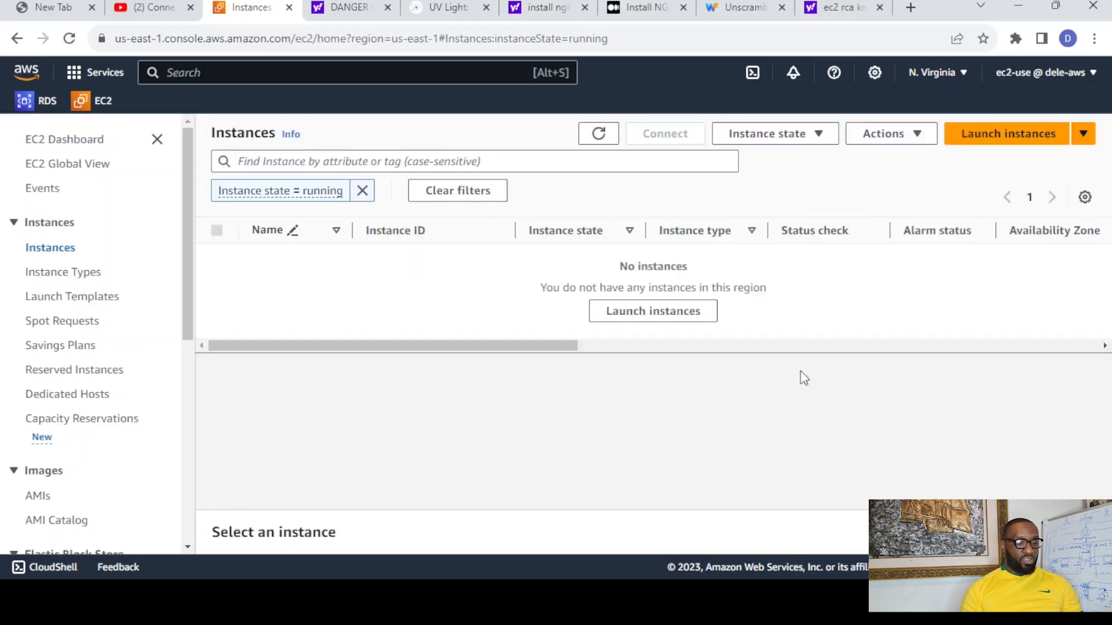
left_click(654, 318)
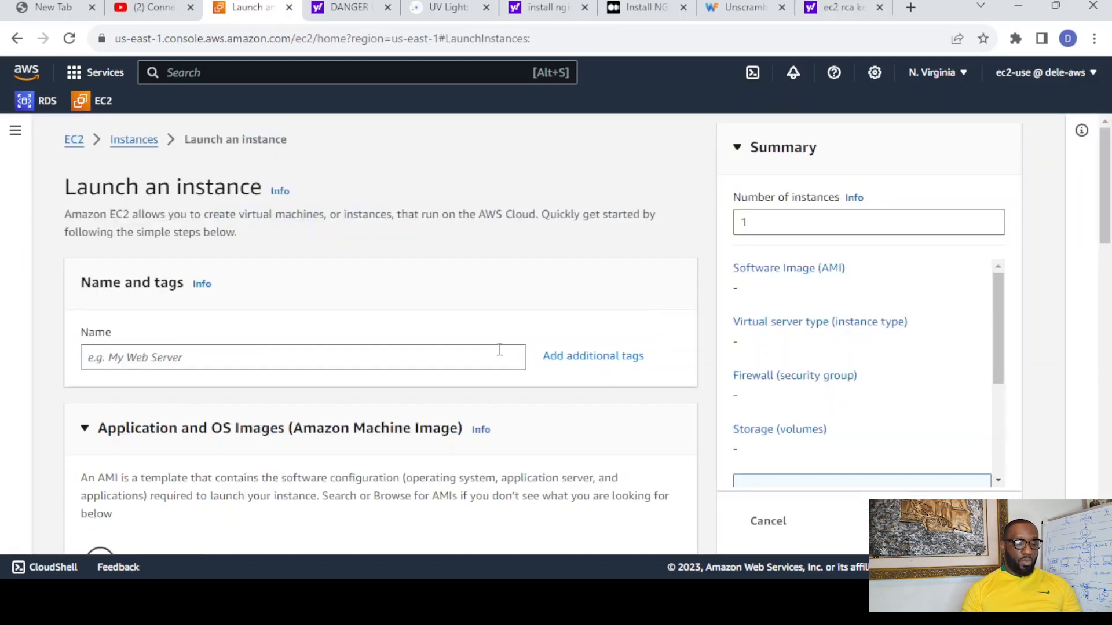
- Name the new EC2 instance my-instance
left_click(473, 355)
type("m")
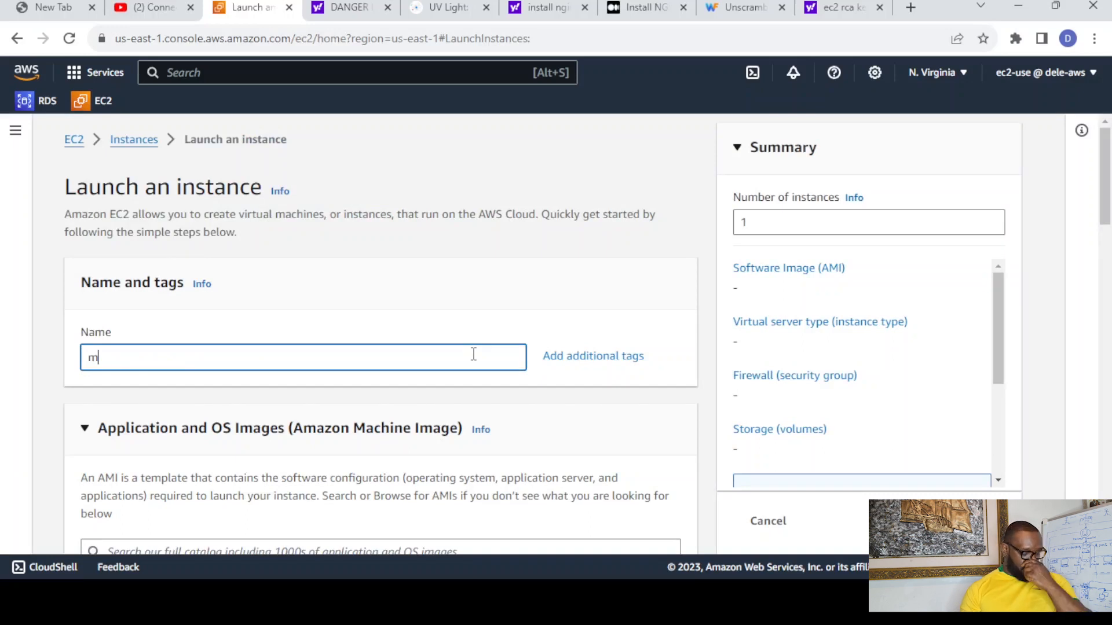
type("y-instanc")
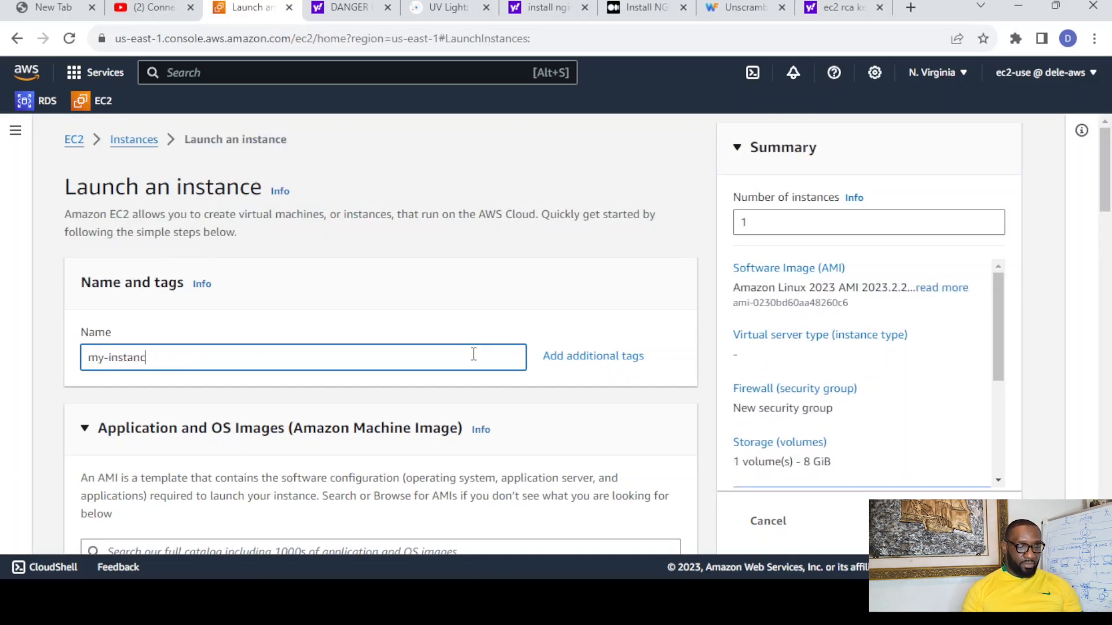
type("e")
- Choose Ubuntu as the operating system with the Ubuntu Server 22.04 LTS (HVM), SSD Volume Type machine image
left_click_drag(1110, 212, 1110, 272)
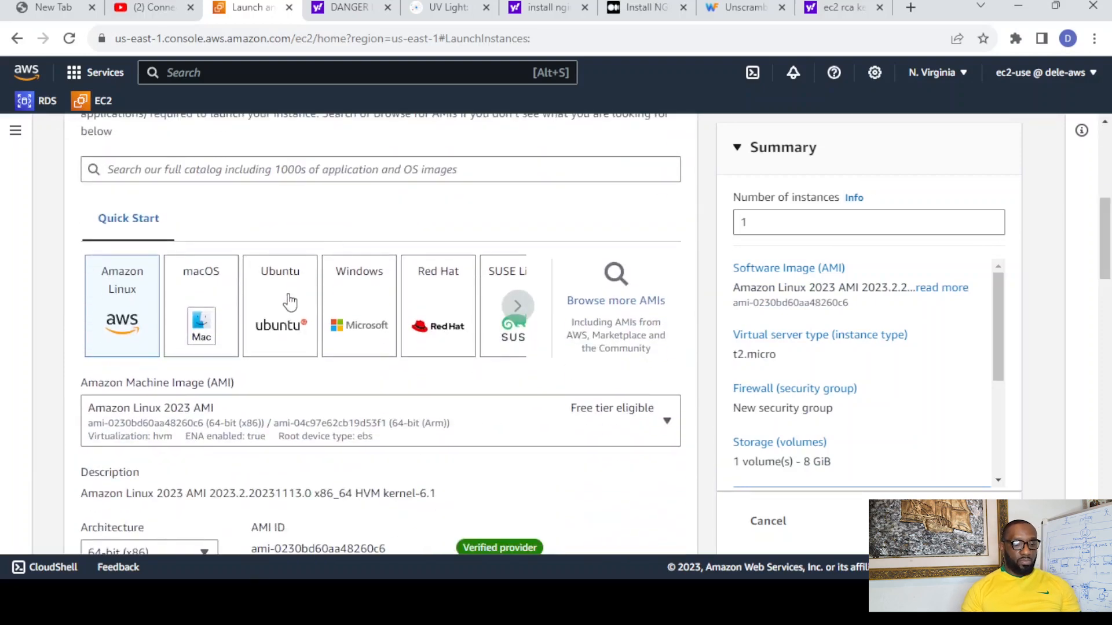
left_click(290, 302)
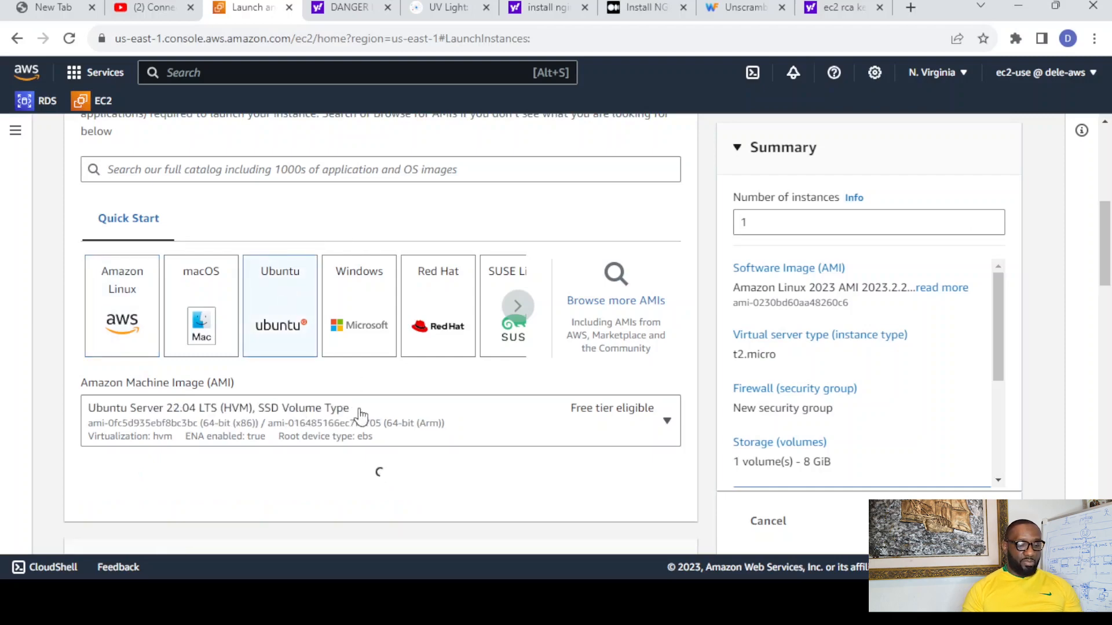
left_click(130, 412)
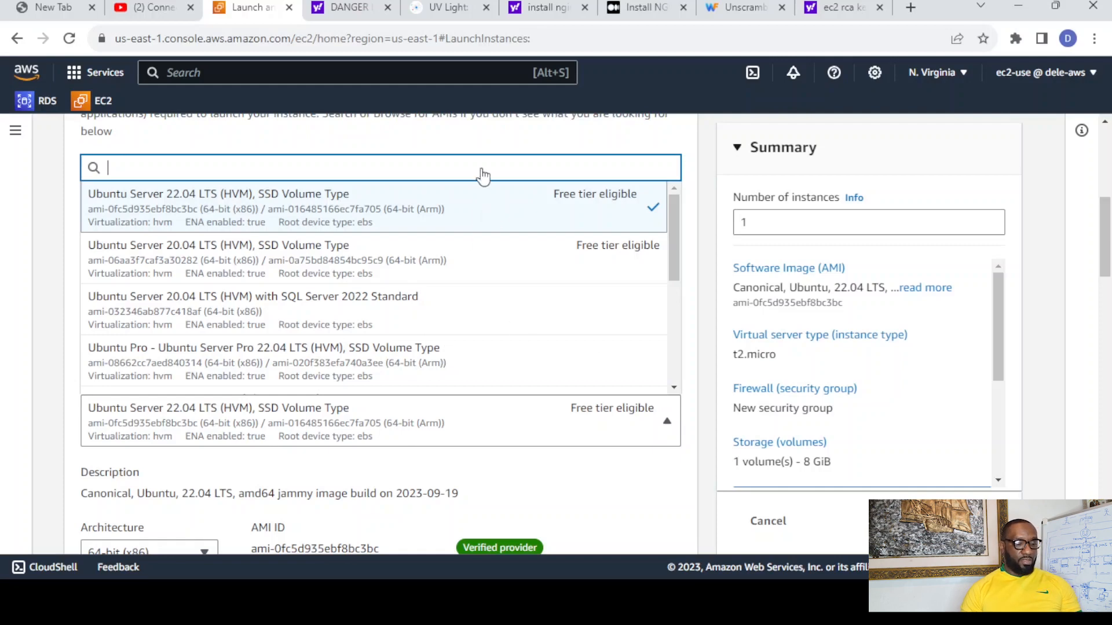
left_click(357, 216)
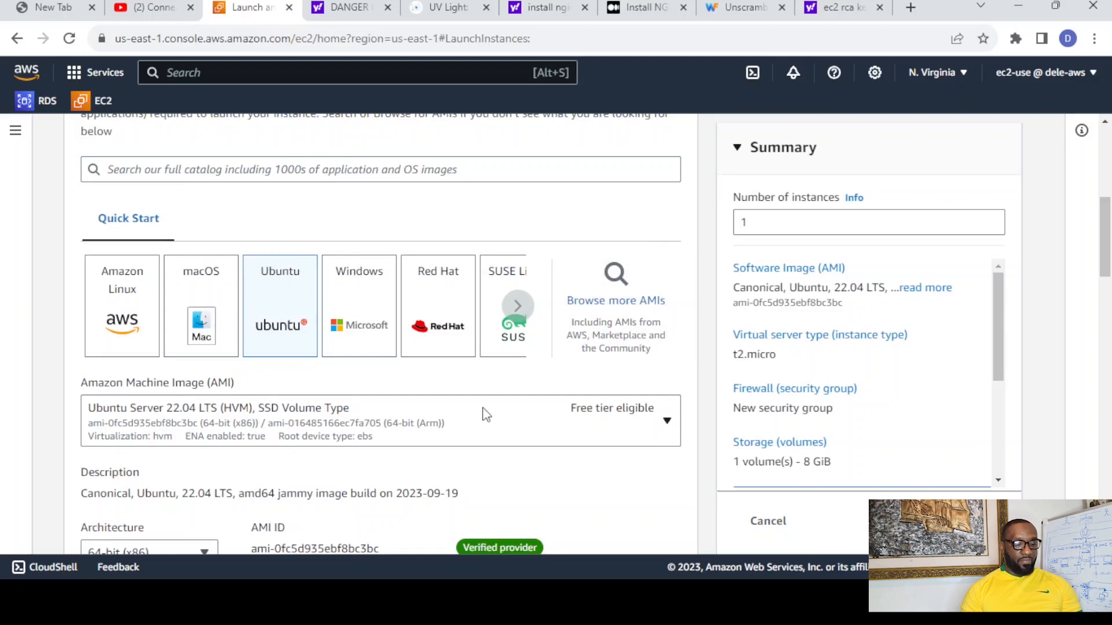
- Create an RSA key pair named my-nginx-key in .pem format for logging in to the instance
left_click_drag(1106, 250, 1106, 265)
scroll(303, 307, "down", 4)
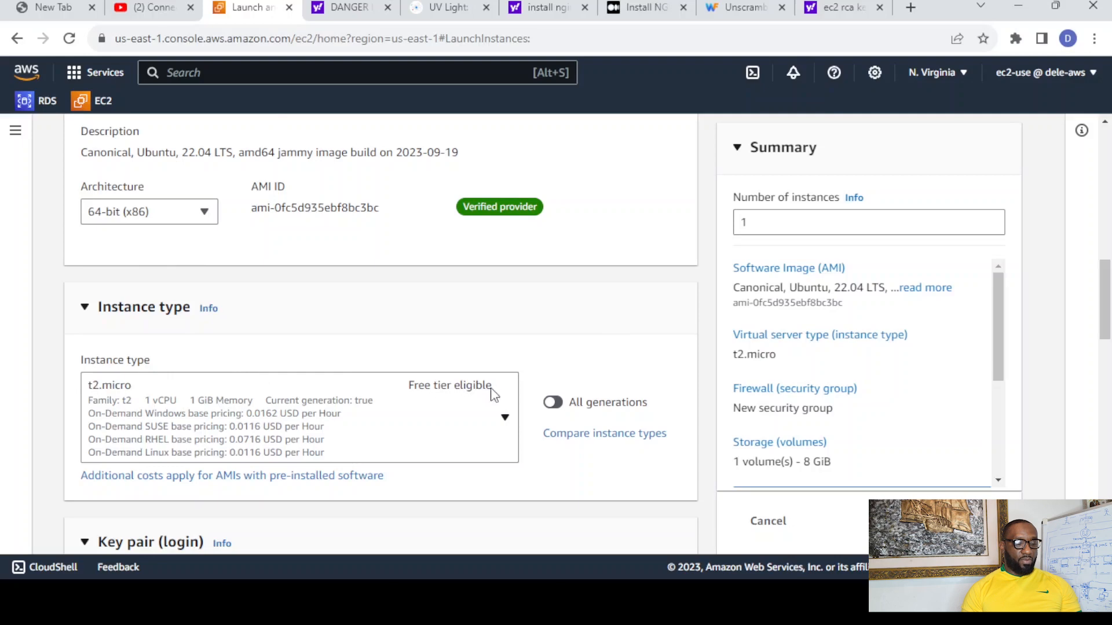
left_click_drag(1106, 315, 1109, 381)
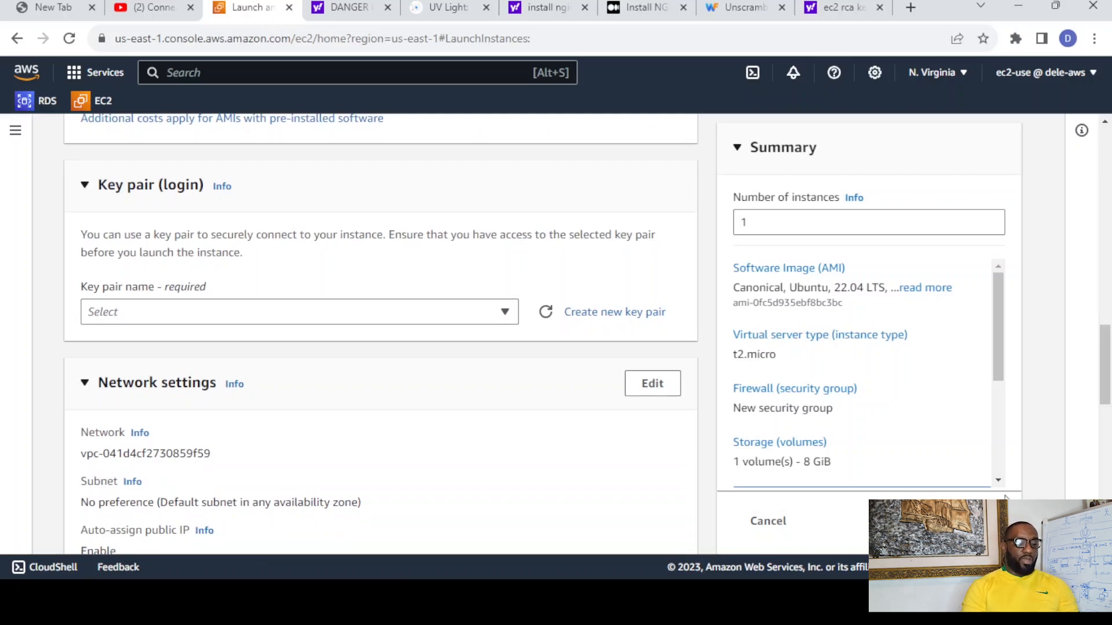
left_click(629, 319)
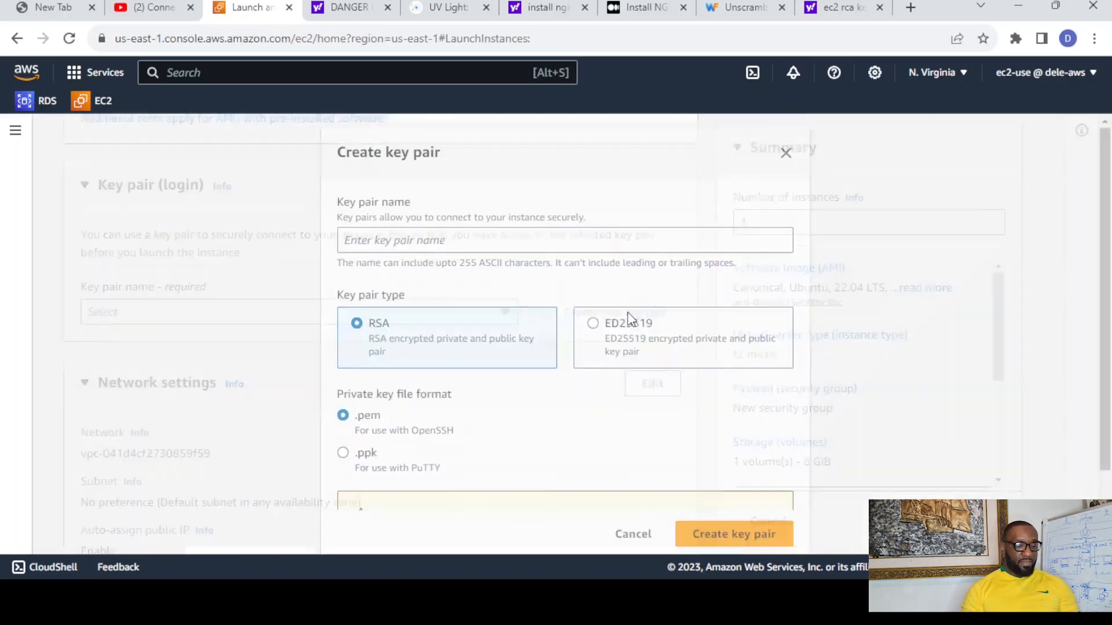
left_click(563, 242)
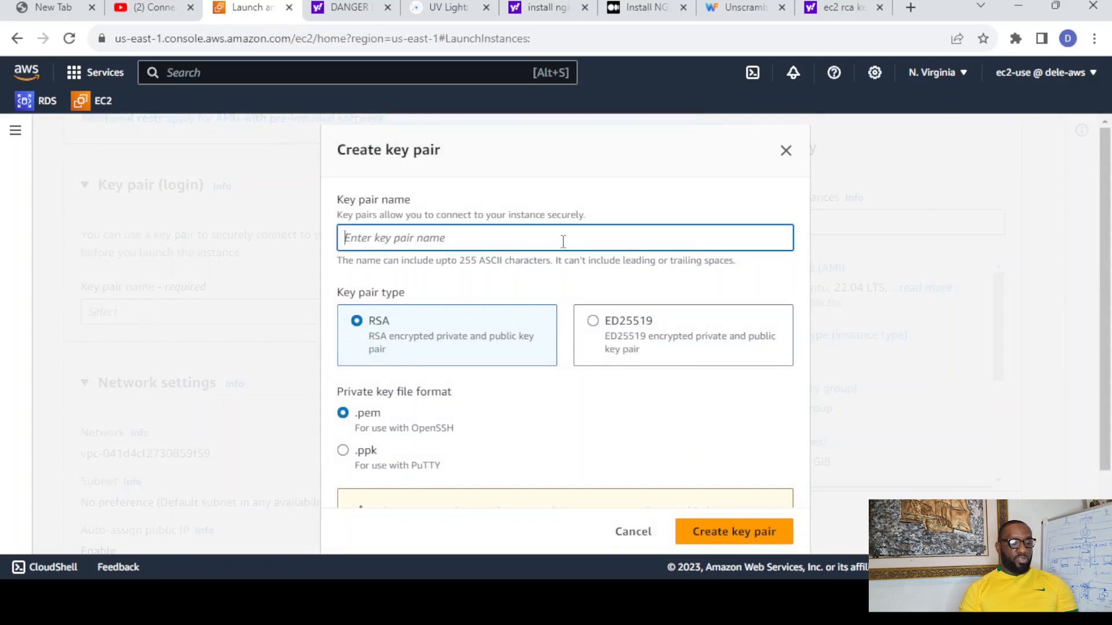
type("my-ngi")
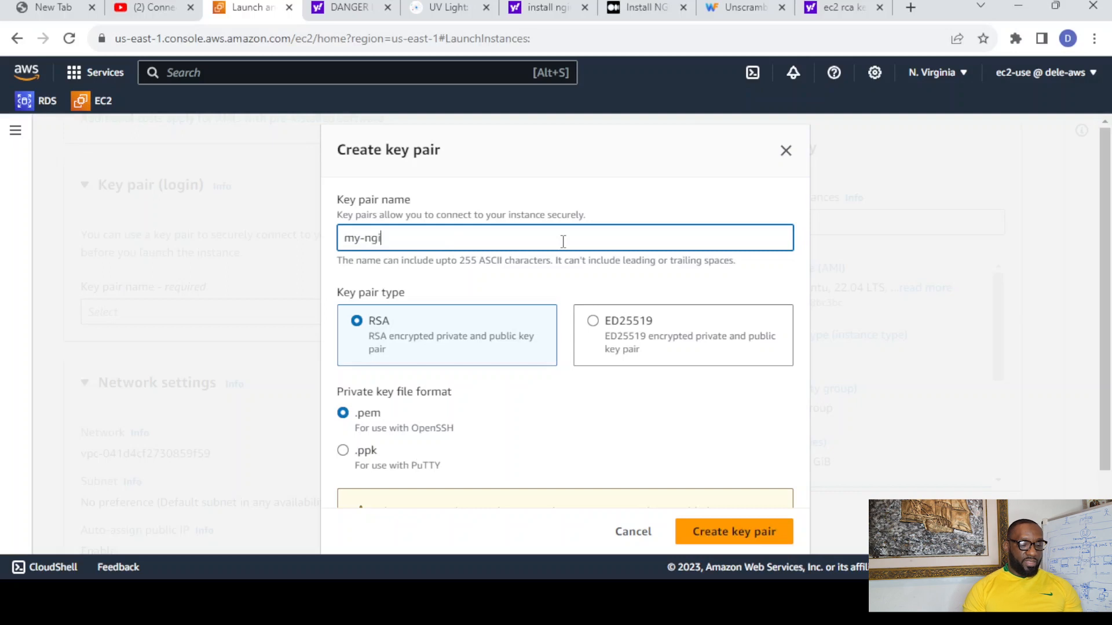
type("nx-key")
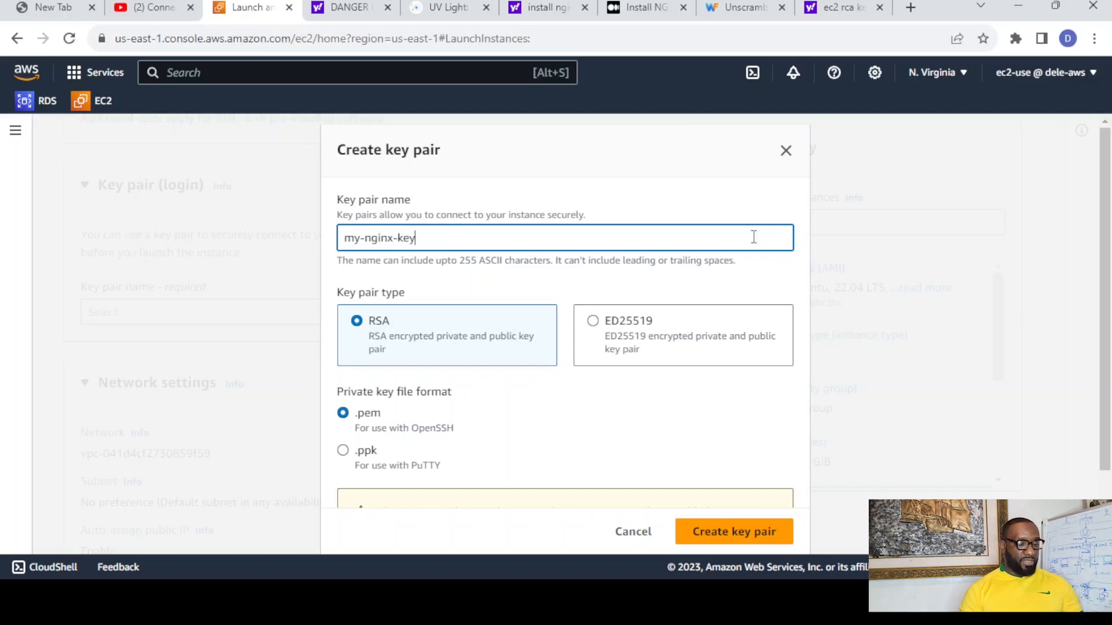
left_click_drag(1110, 237, 1109, 309)
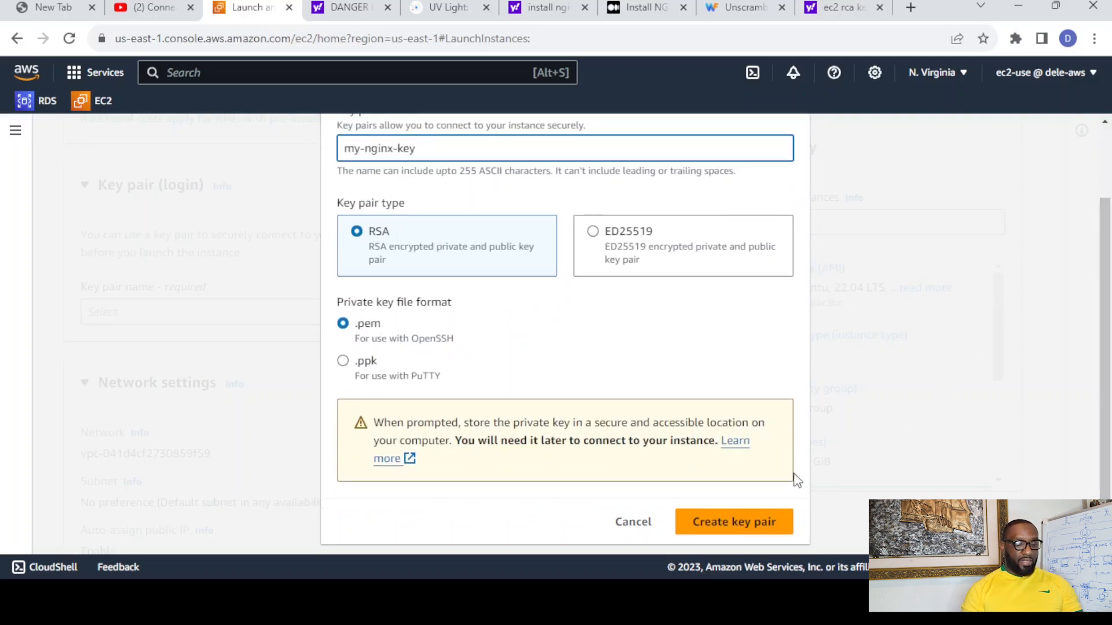
left_click(730, 528)
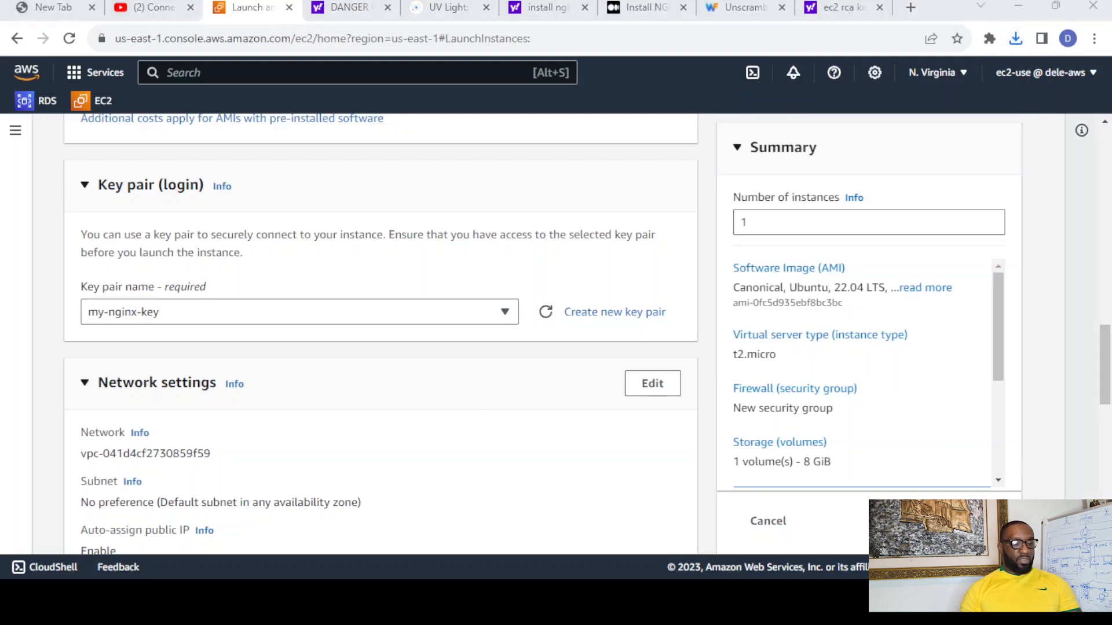
- Launch the instance with the default network and firewall settings and go back to the instances list
left_click_drag(1110, 342, 1110, 427)
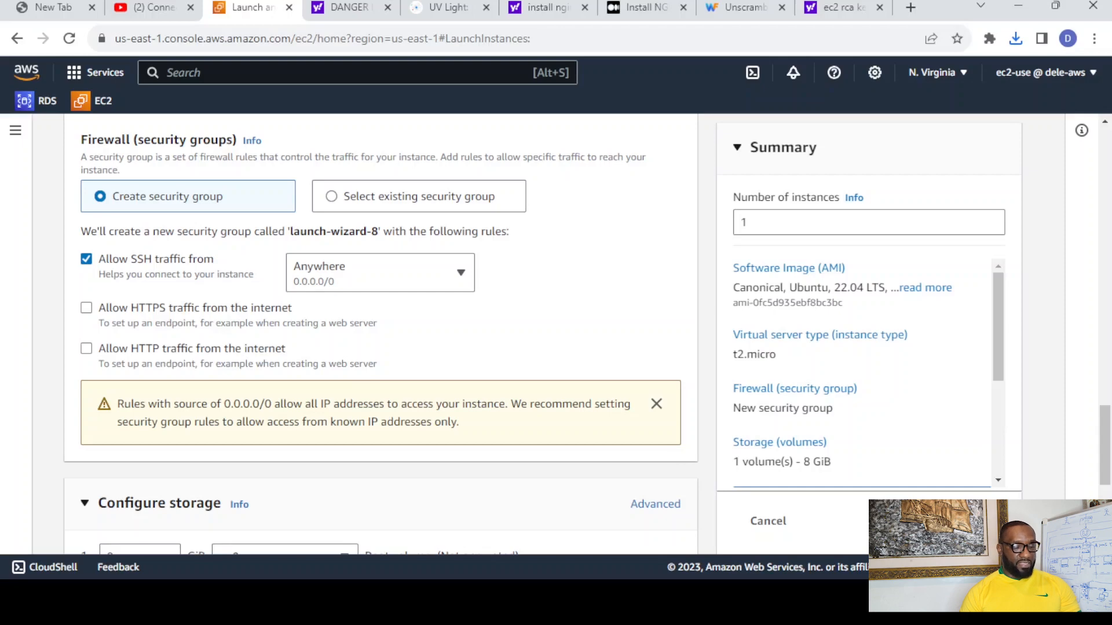
left_click(949, 521)
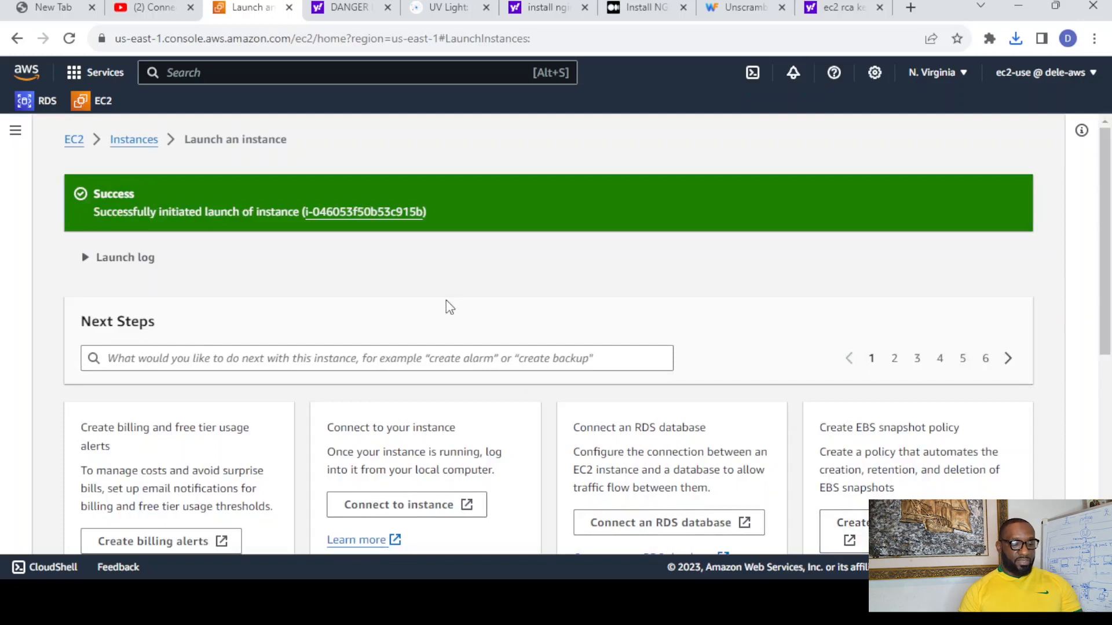
left_click(139, 143)
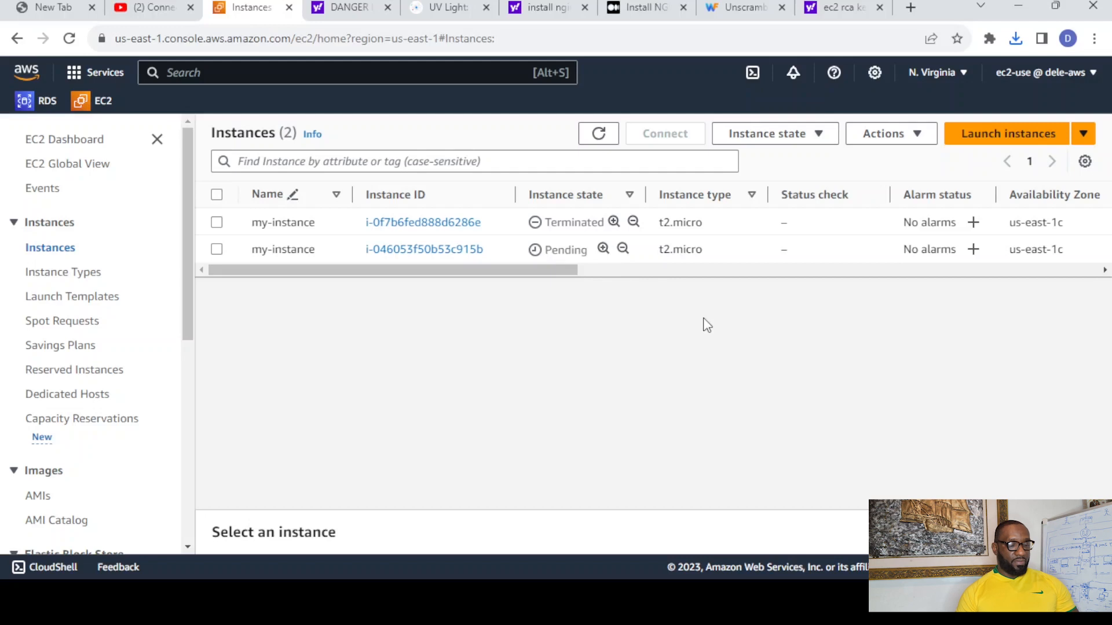
- Filter the instances list by Instance state = running and refresh it until the new instance is listed
left_click(390, 160)
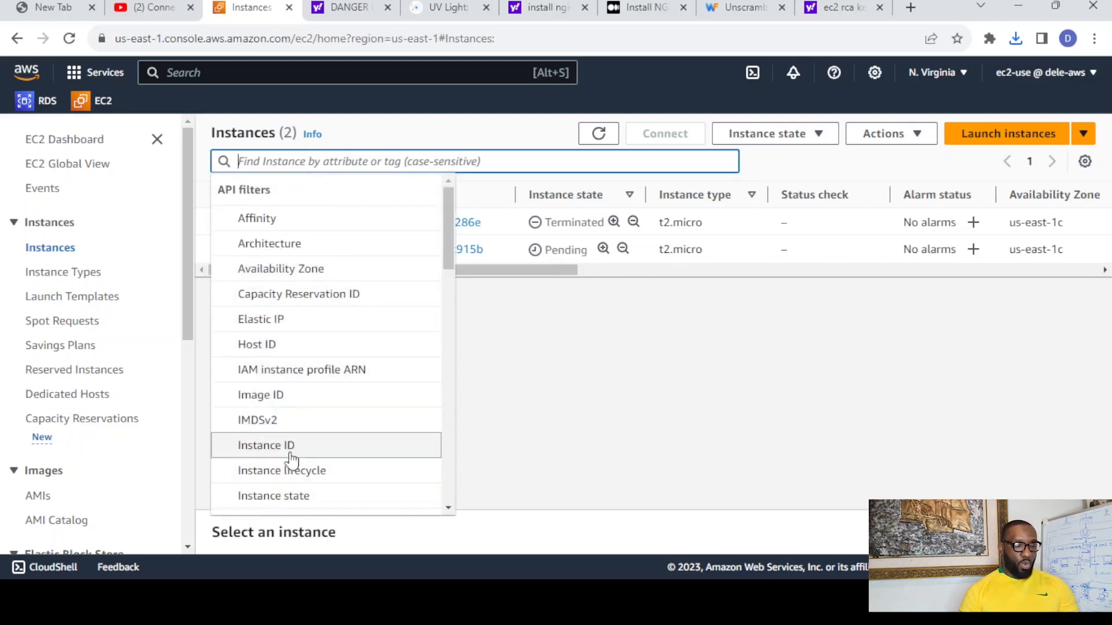
left_click(286, 496)
left_click(307, 298)
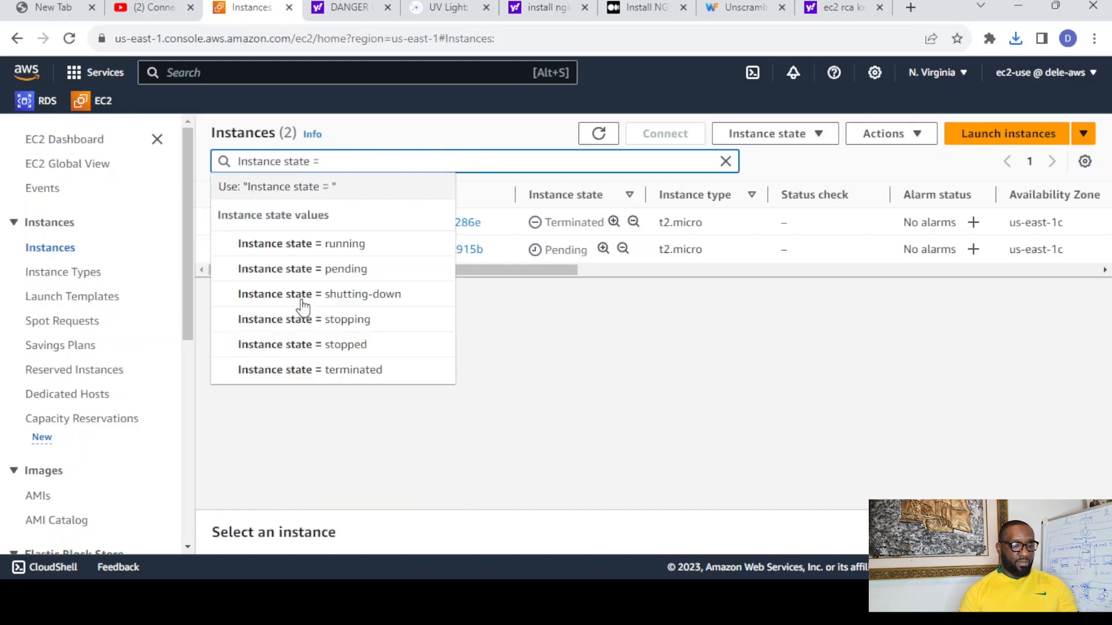
left_click(340, 246)
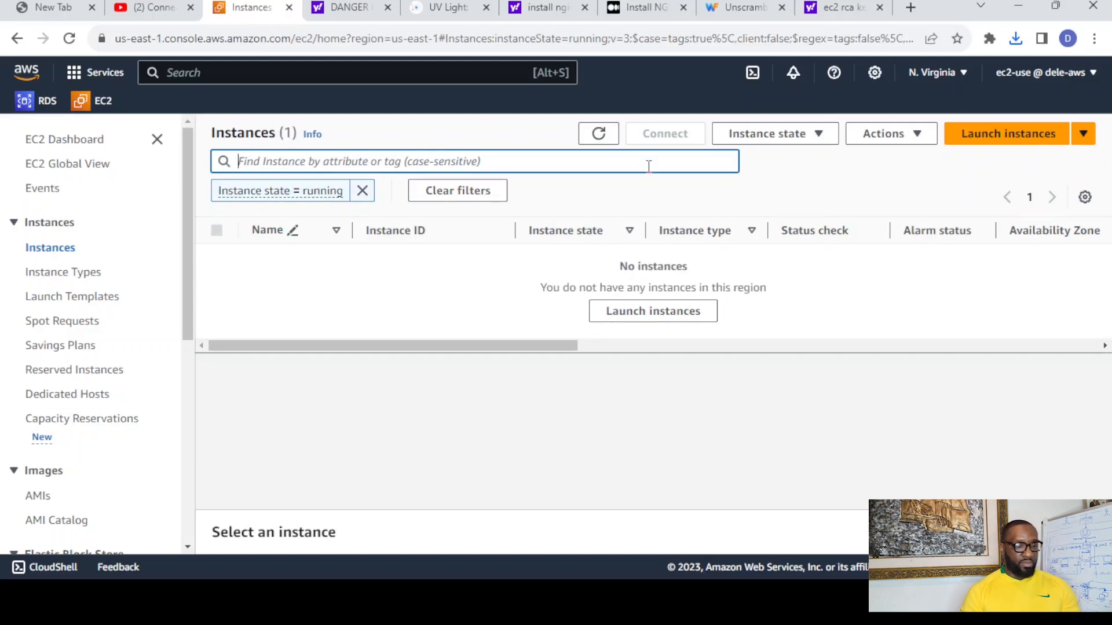
left_click(598, 135)
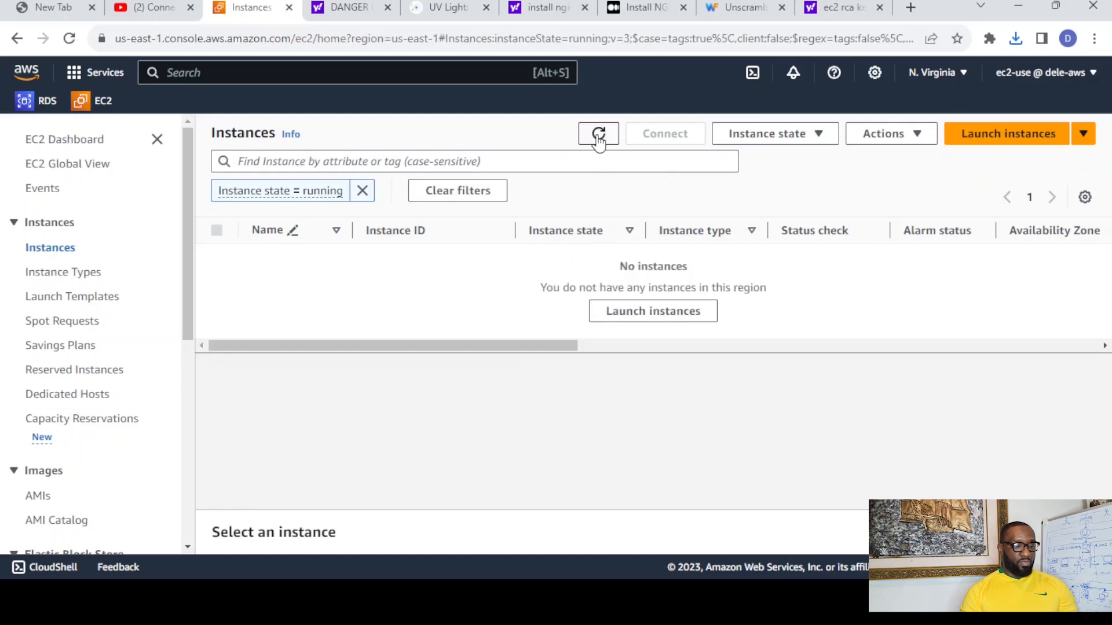
left_click(598, 137)
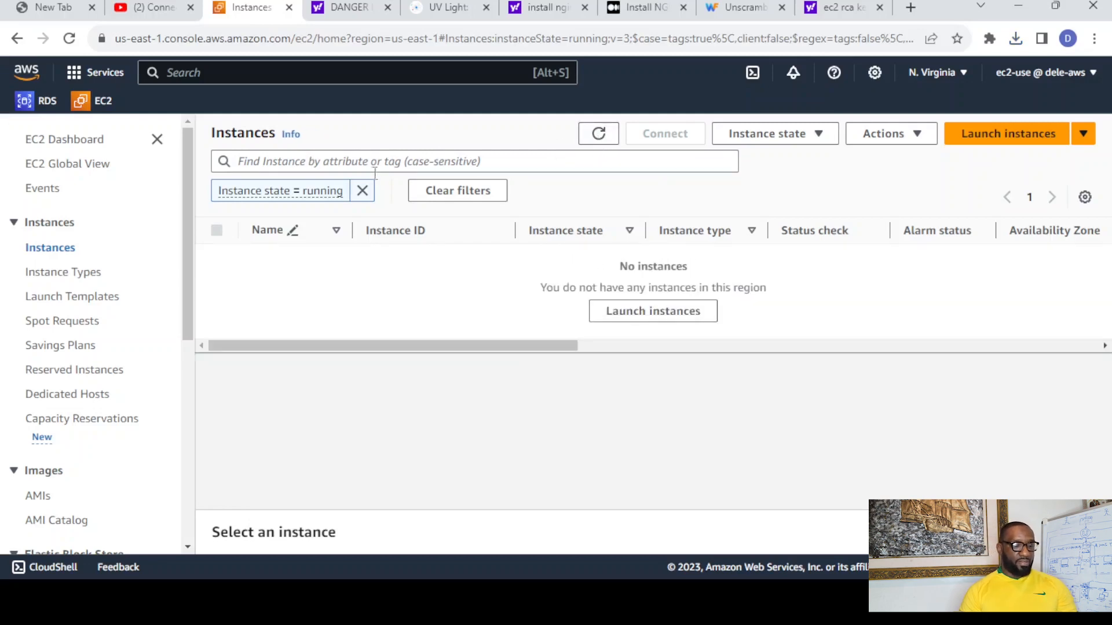
left_click(599, 139)
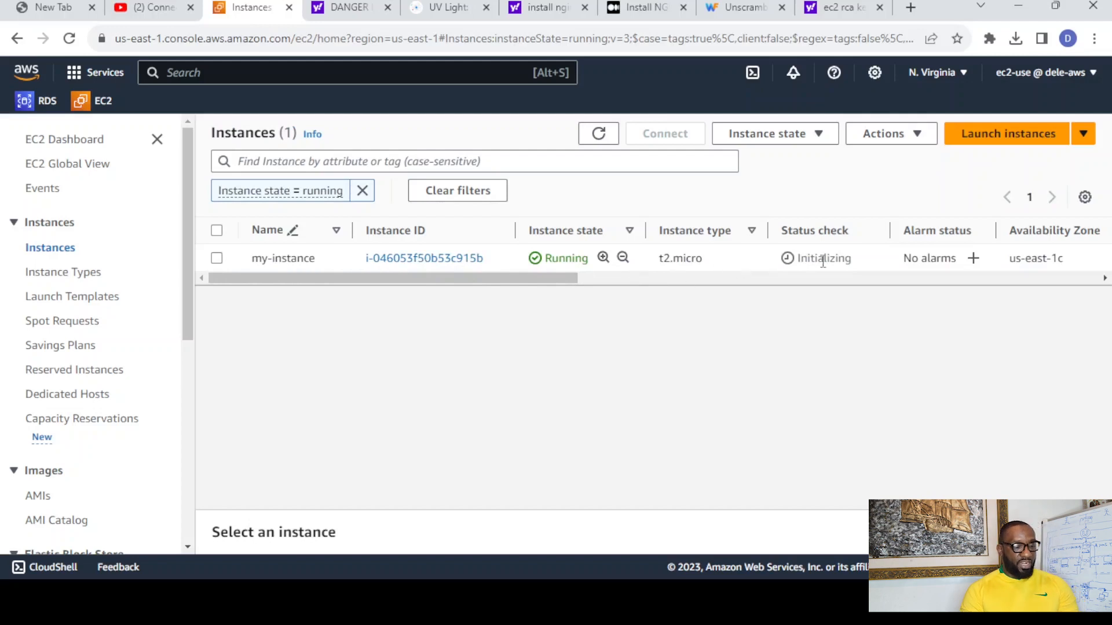
- Select my-instance and open the security group listed in its security details
left_click_drag(853, 261, 802, 257)
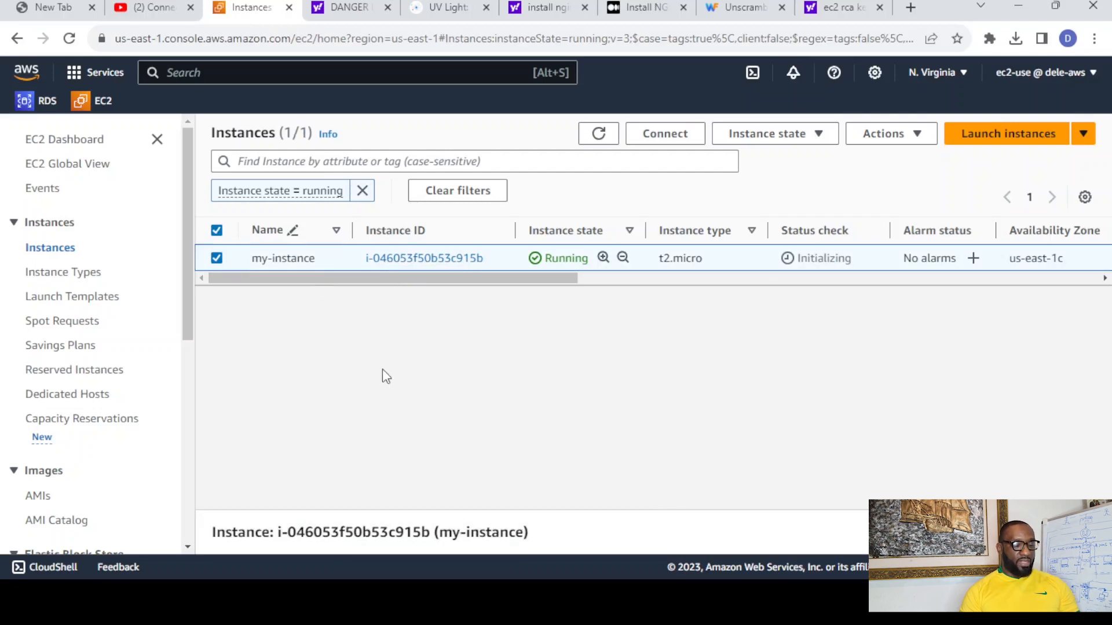
left_click(216, 258)
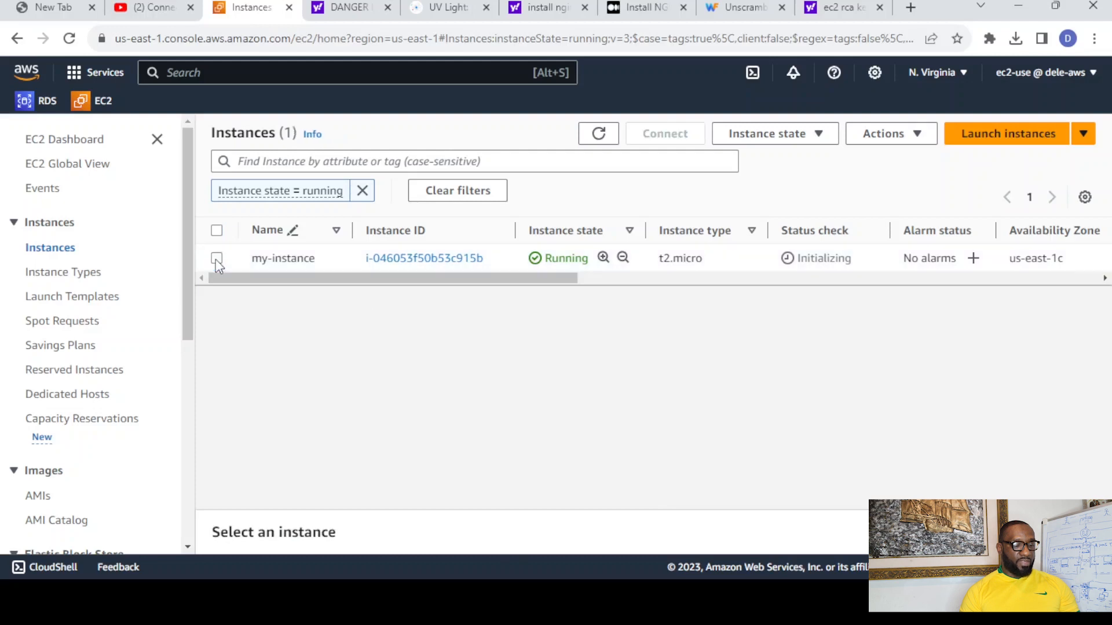
left_click(216, 258)
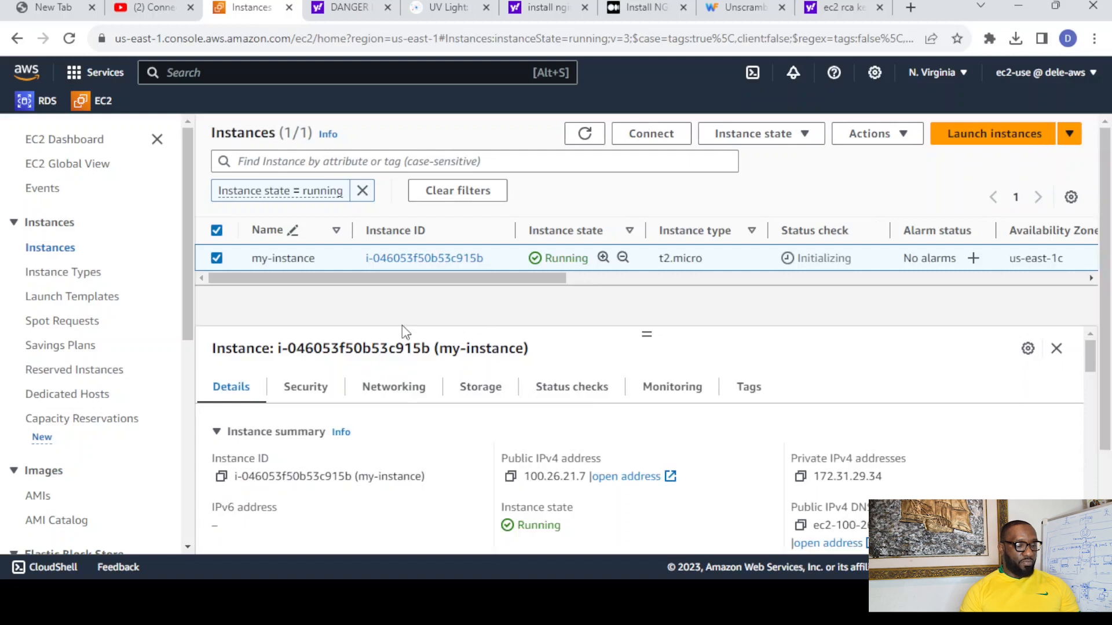
left_click(305, 396)
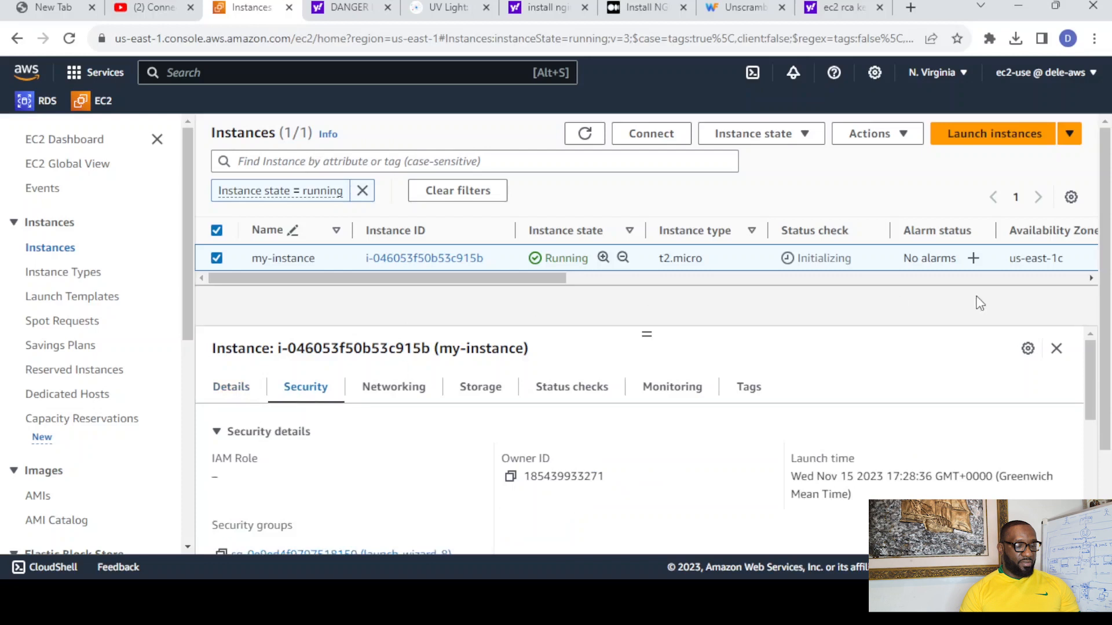
left_click_drag(1107, 345, 1093, 410)
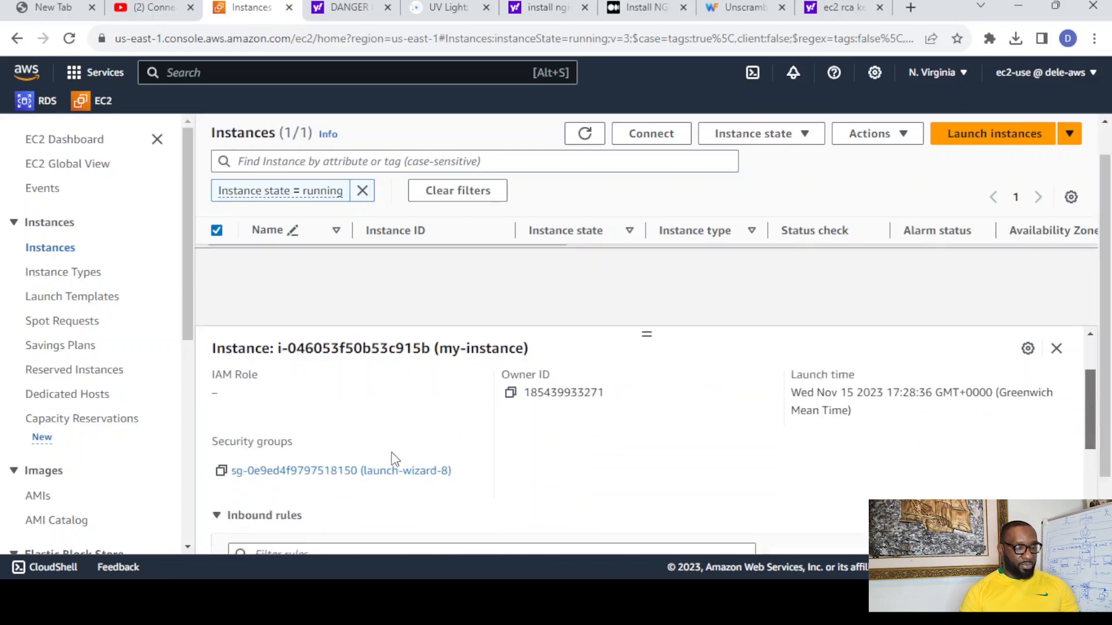
left_click(351, 471)
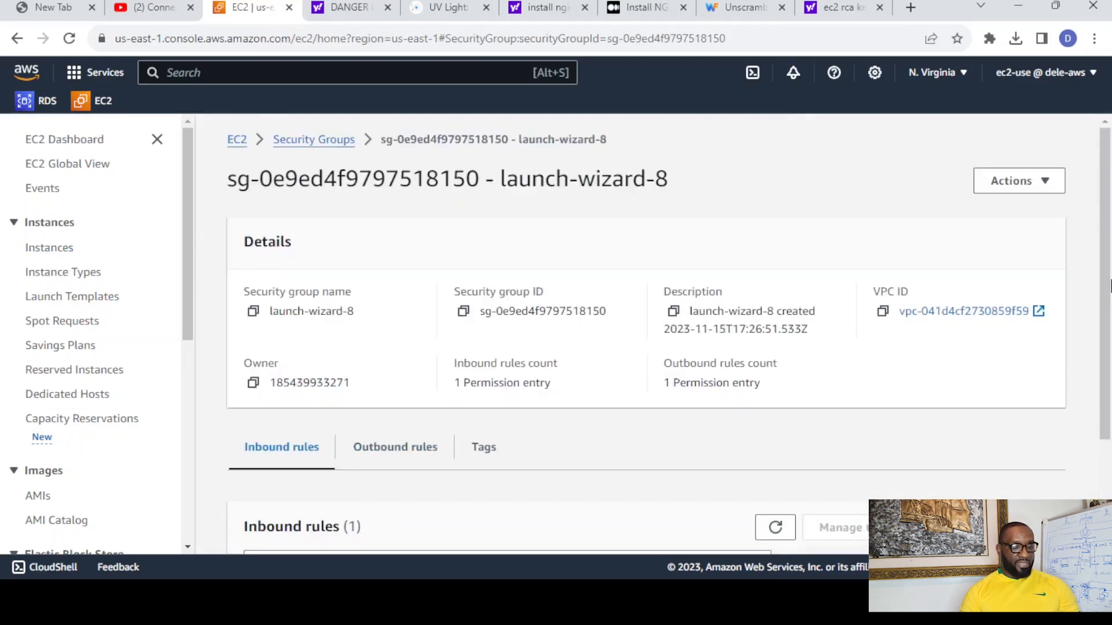
- Add an HTTP inbound rule with source 0.0.0.0/0 to the instance's security group
scroll(1107, 287, "down", 3)
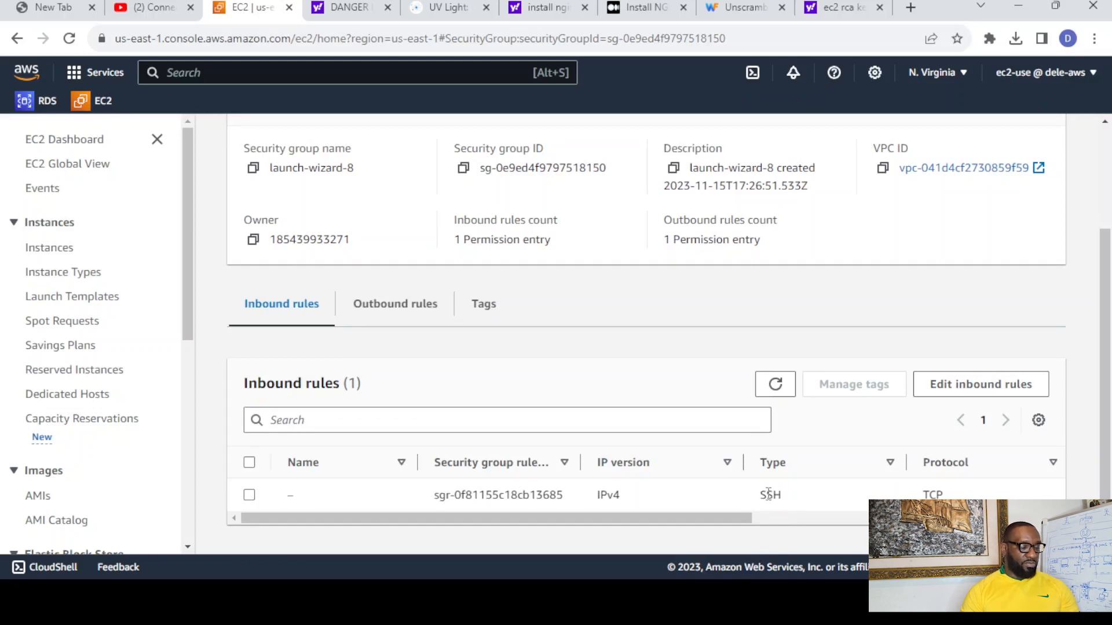
left_click(983, 388)
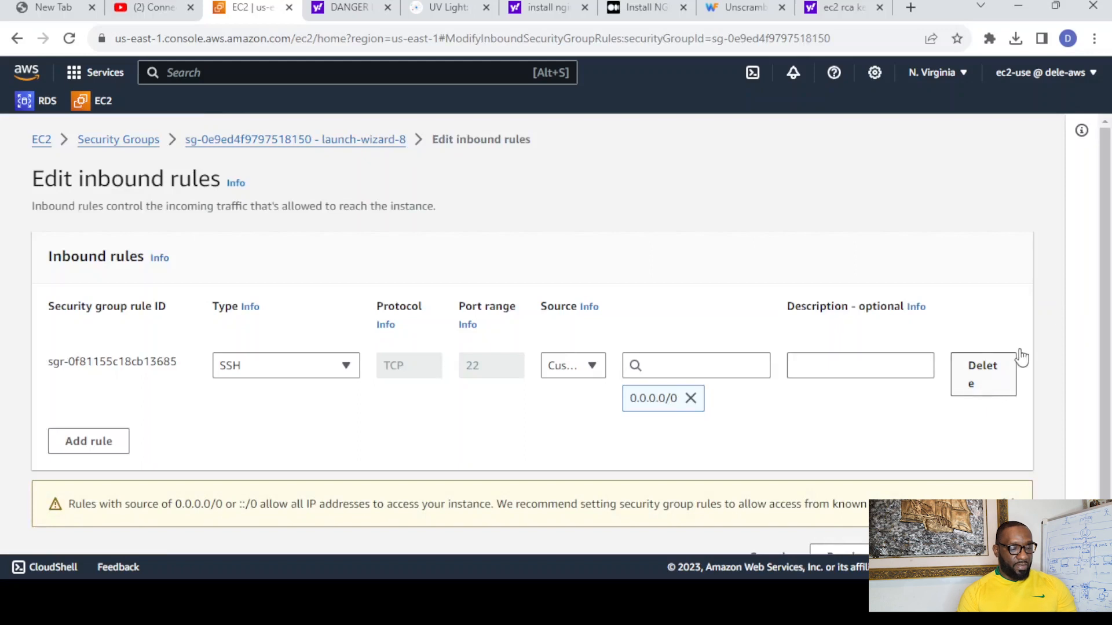
left_click_drag(1107, 277, 1110, 405)
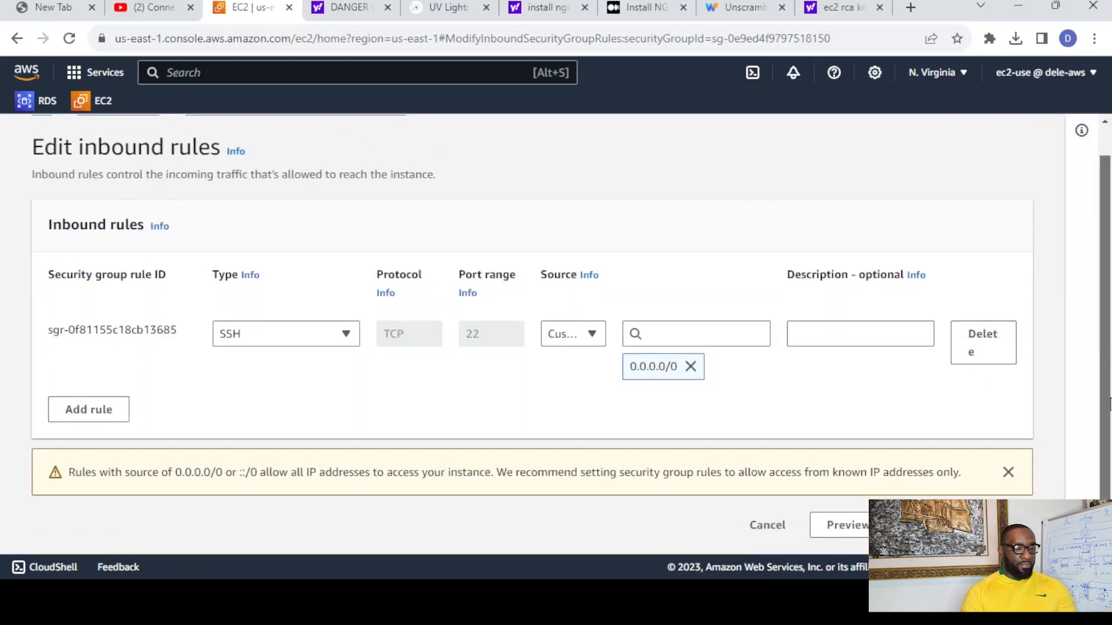
left_click(92, 413)
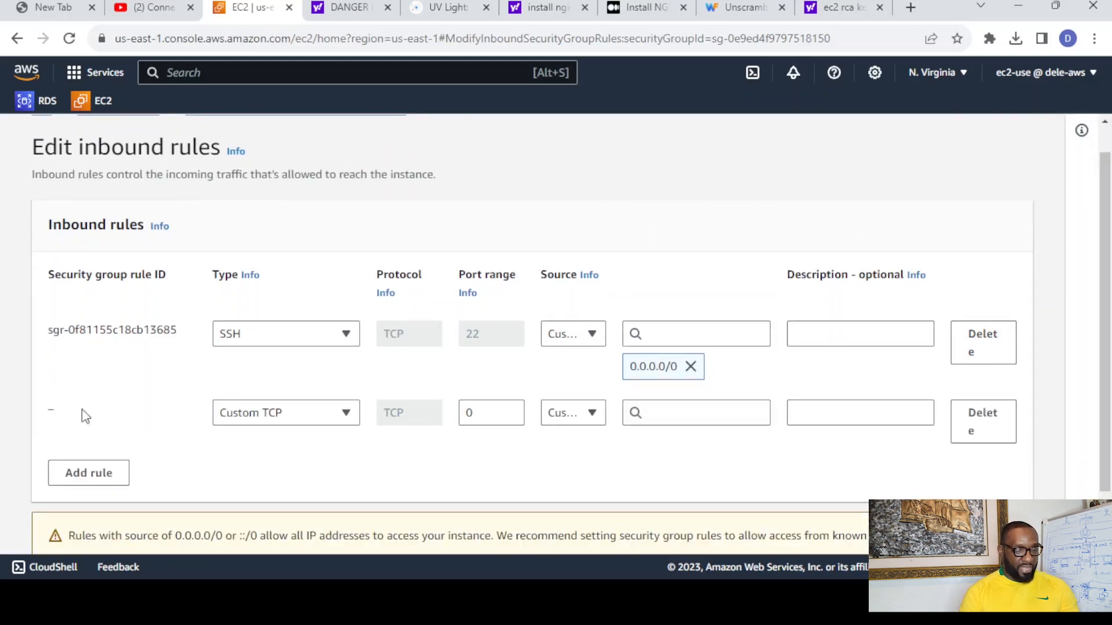
left_click(320, 414)
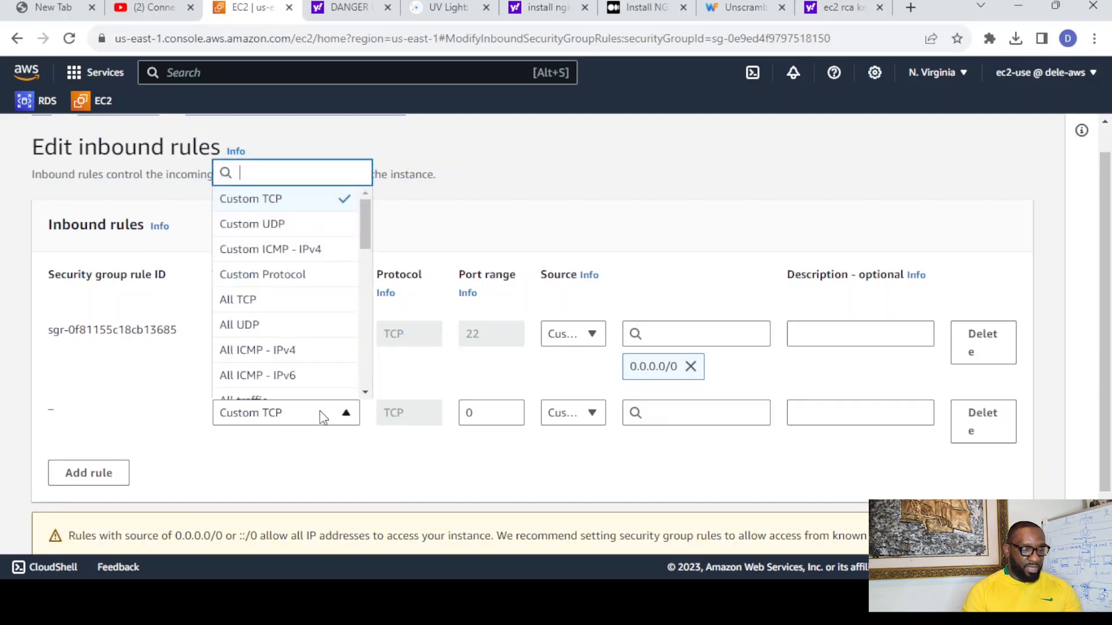
left_click_drag(366, 235, 364, 306)
left_click(249, 243)
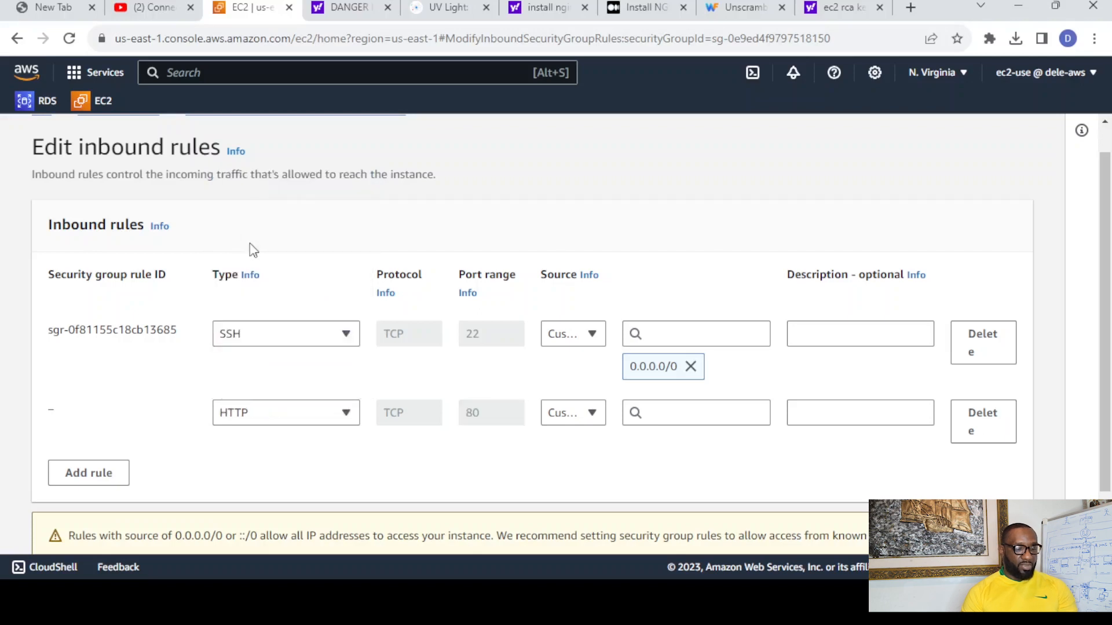
left_click(697, 416)
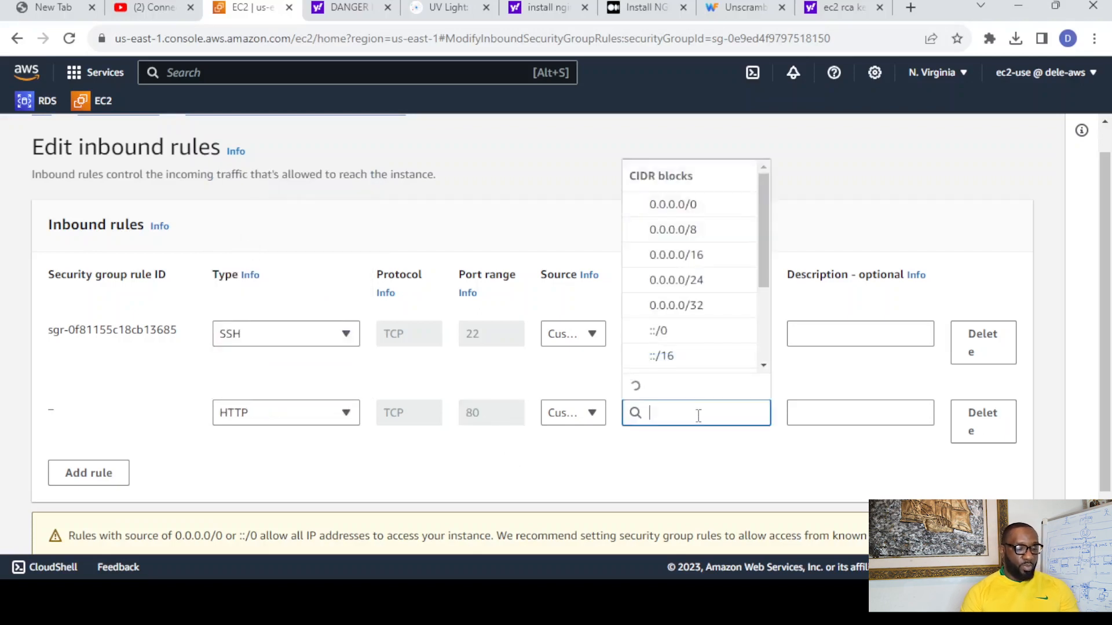
left_click(683, 205)
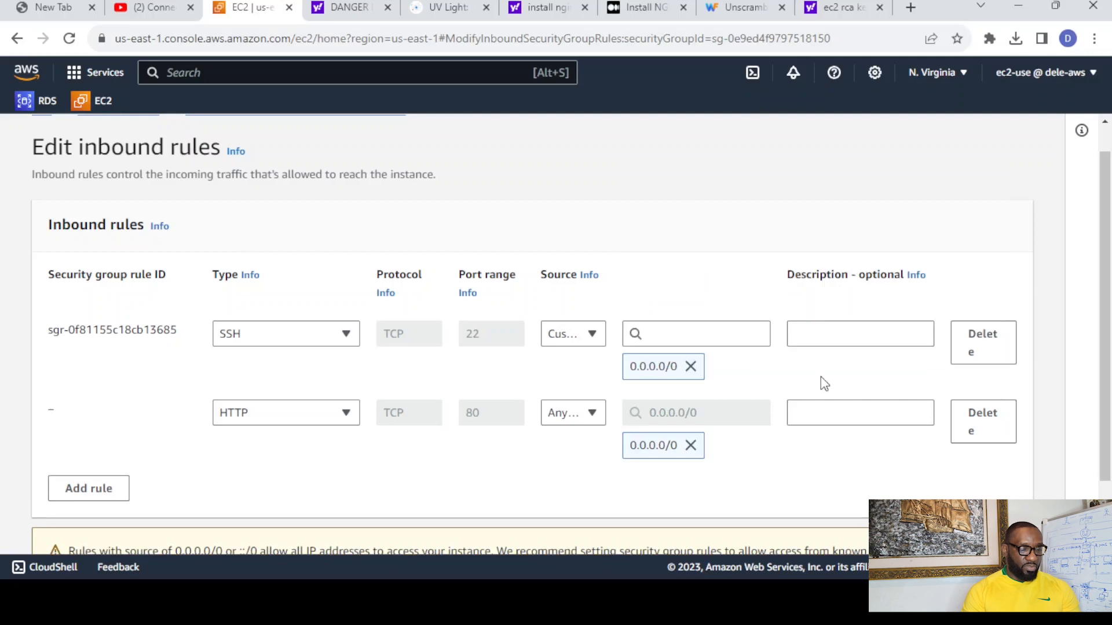
- Enter the description http for the HTTP rule and ssh for the SSH rule
left_click(824, 415)
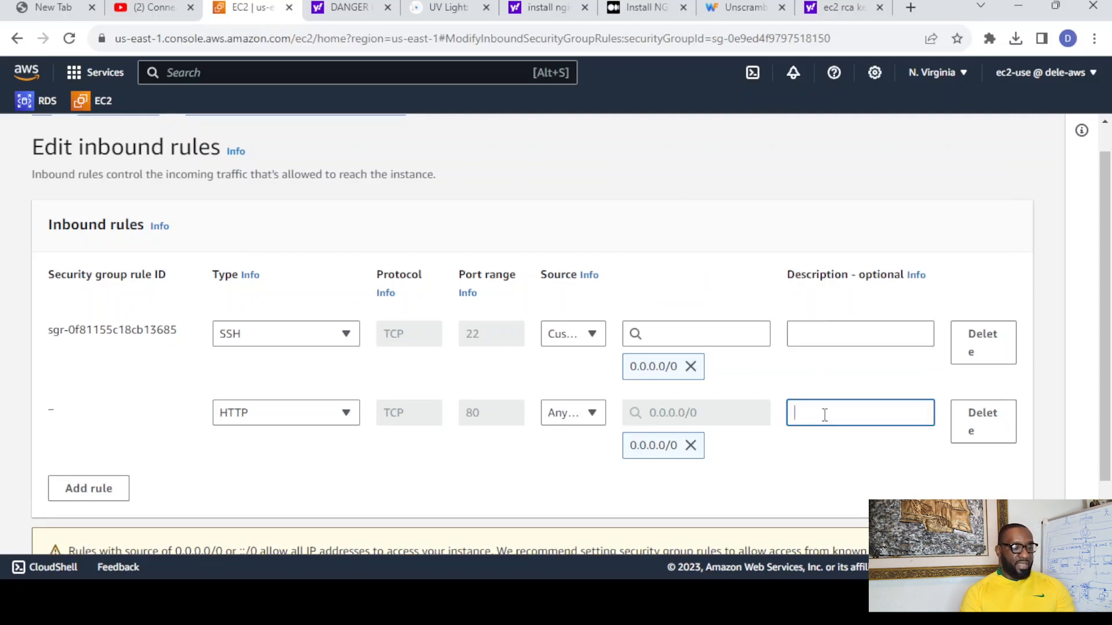
type("http")
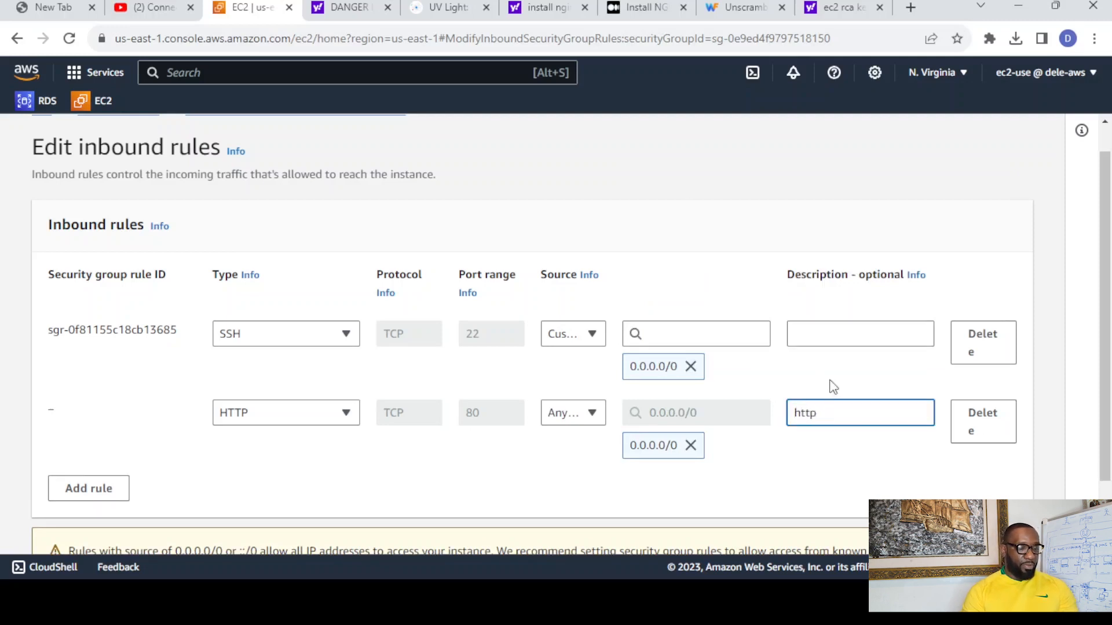
left_click(838, 335)
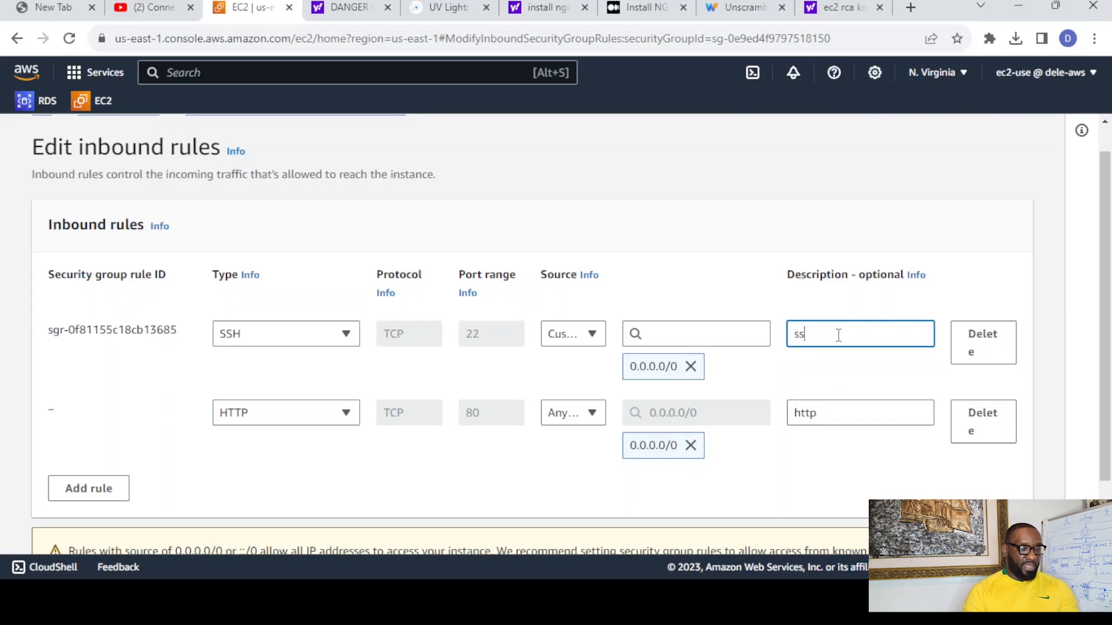
left_click(833, 482)
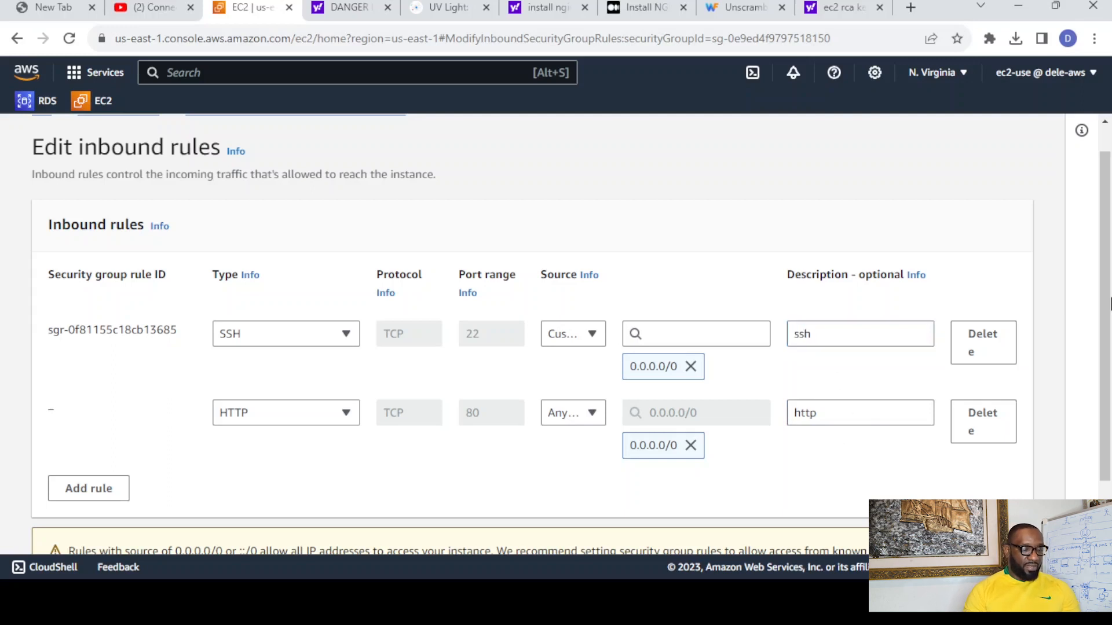
- Save the security group's inbound rules and return to the list of running instances
scroll(1109, 304, "down", 2)
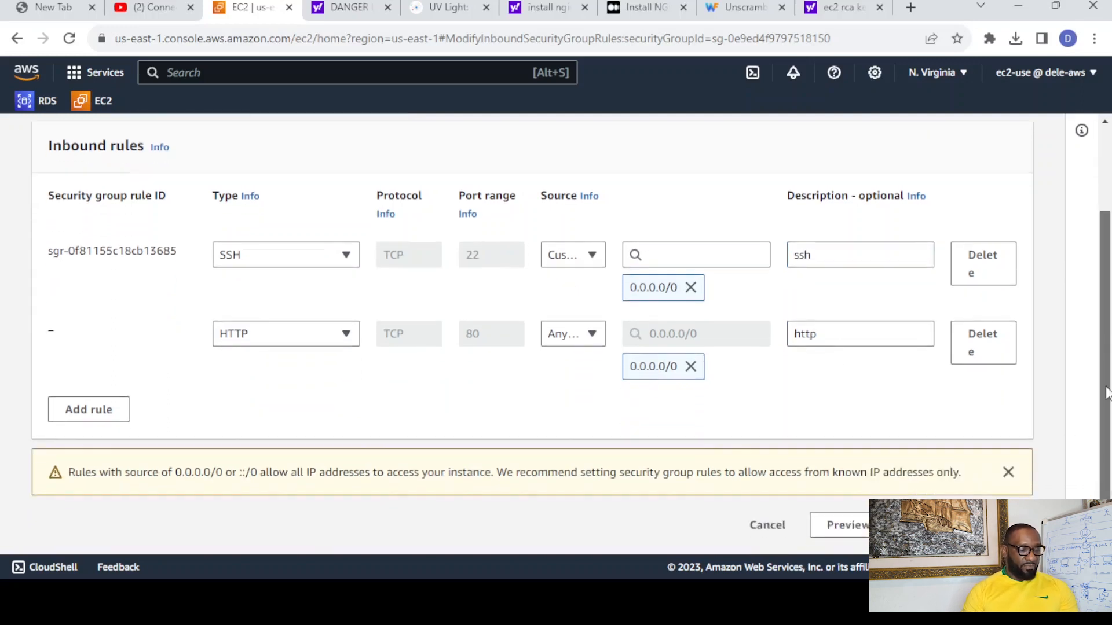
left_click(987, 525)
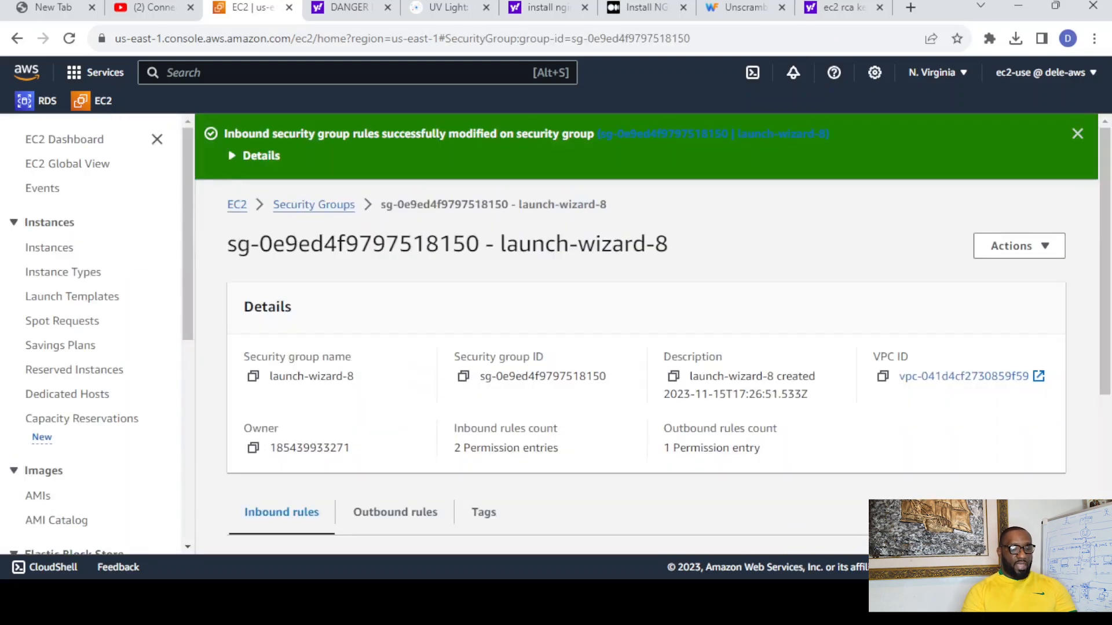
left_click(237, 205)
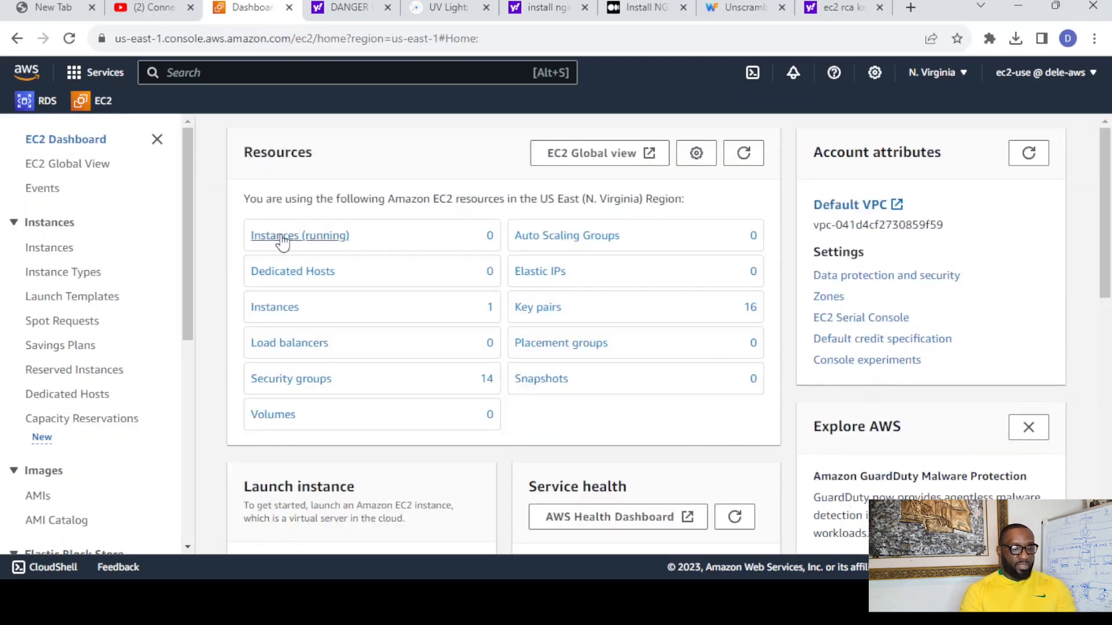
left_click(282, 237)
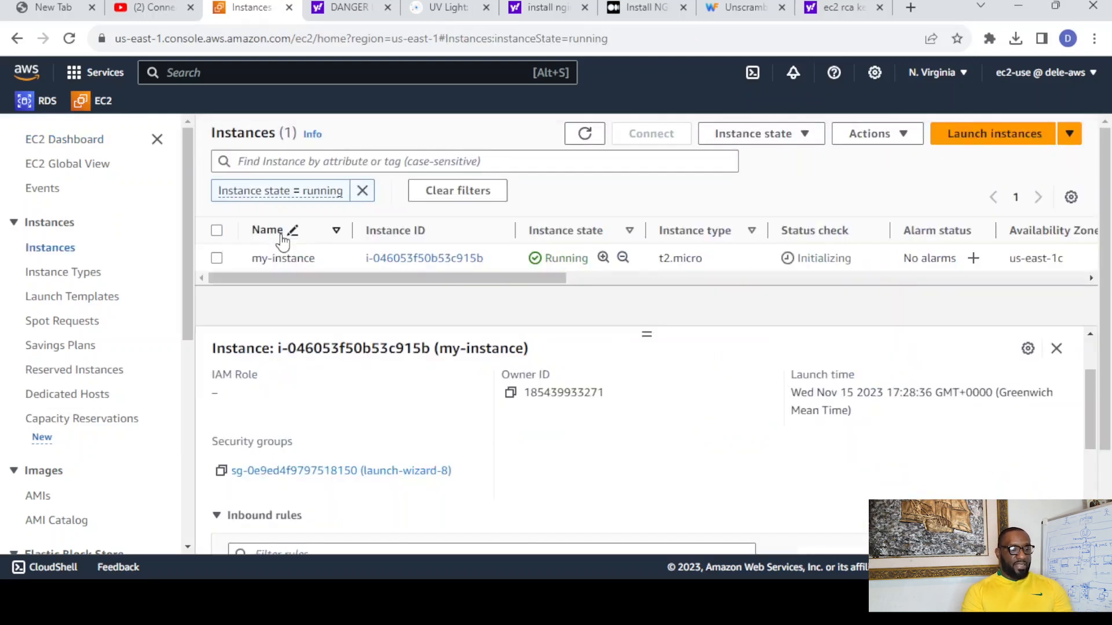
- Refresh the running instances list until the status checks of my-instance have passed
left_click(585, 138)
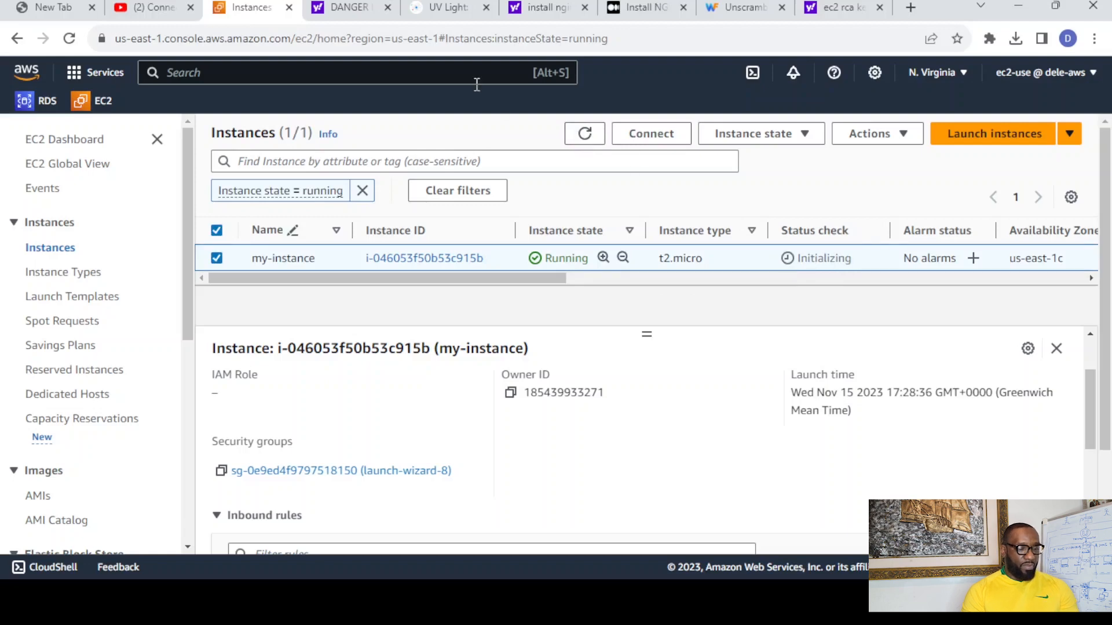
left_click(586, 139)
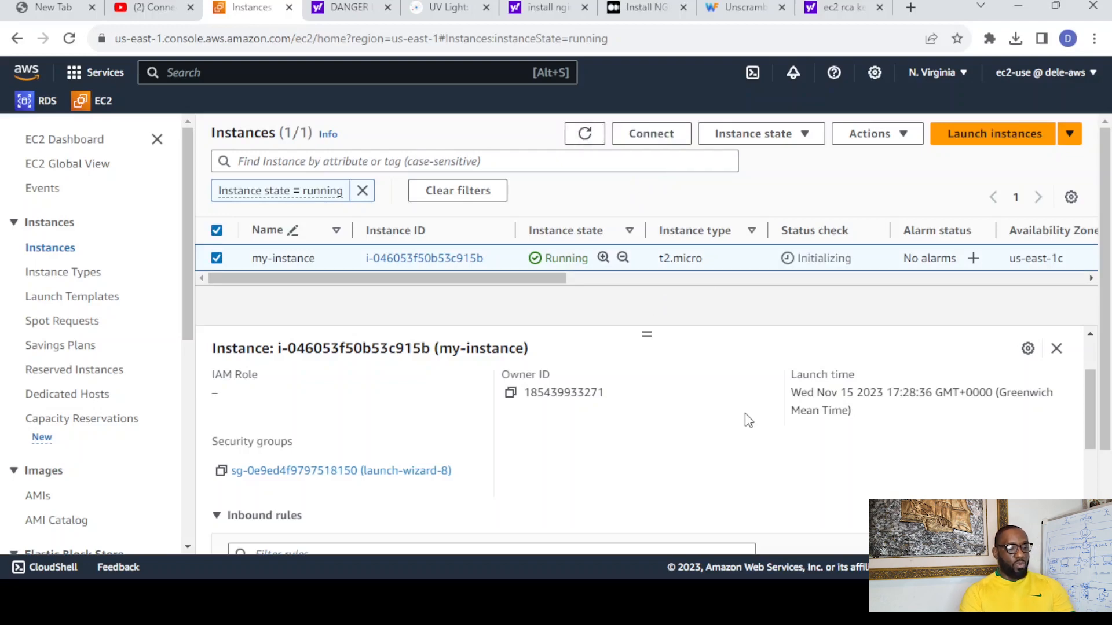
left_click_drag(1093, 389, 1100, 325)
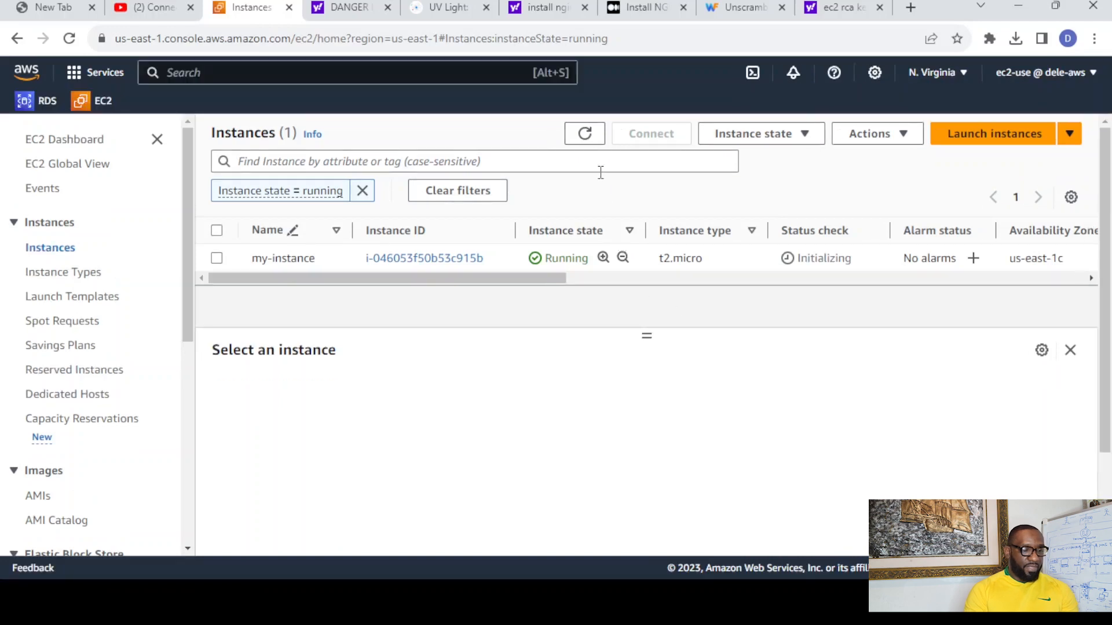
left_click(587, 141)
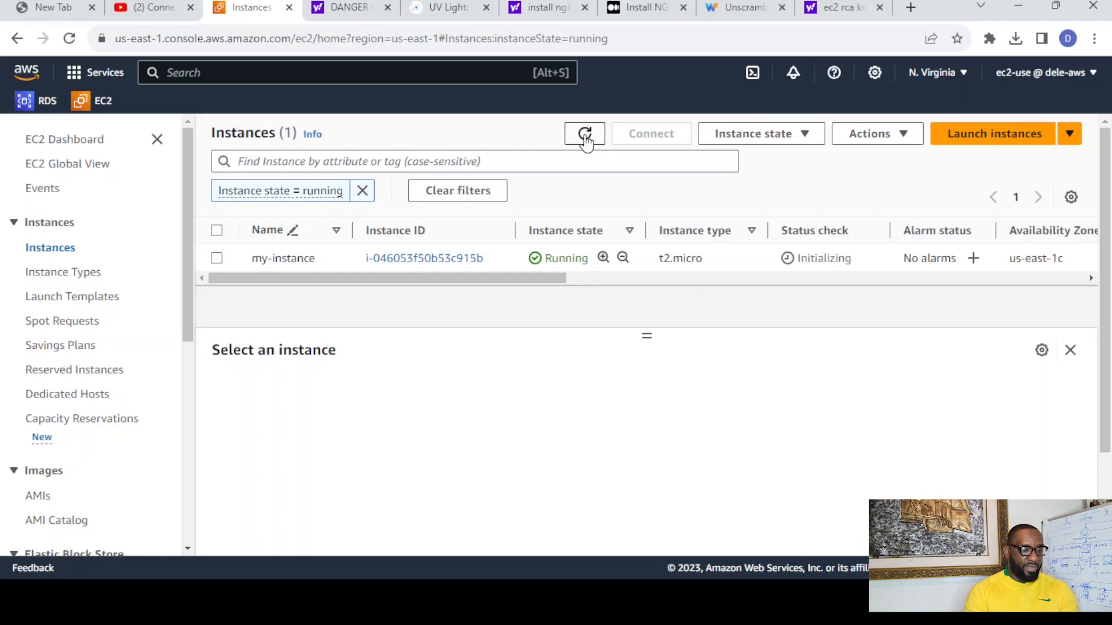
left_click(583, 137)
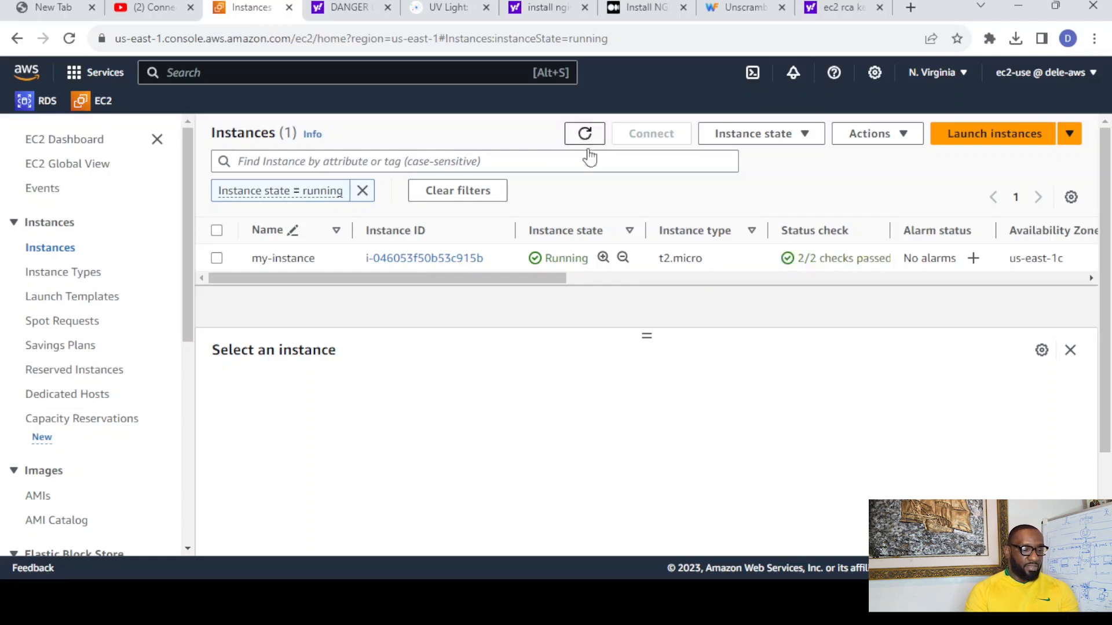
- Copy the public IPv4 address of my-instance and switch to VS Code
left_click(217, 259)
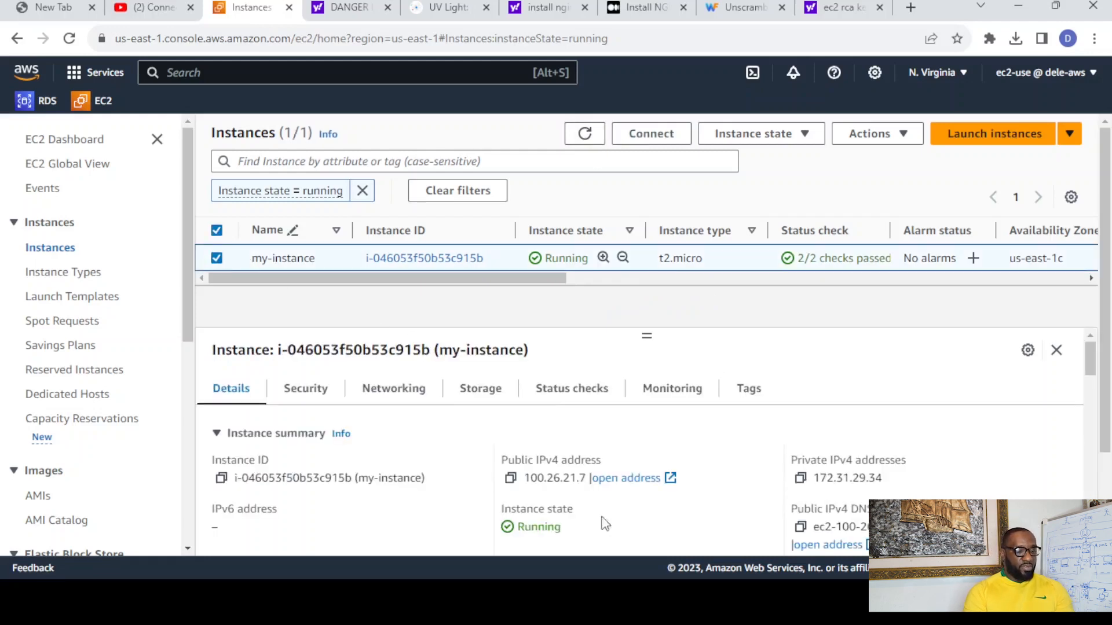
left_click(510, 480)
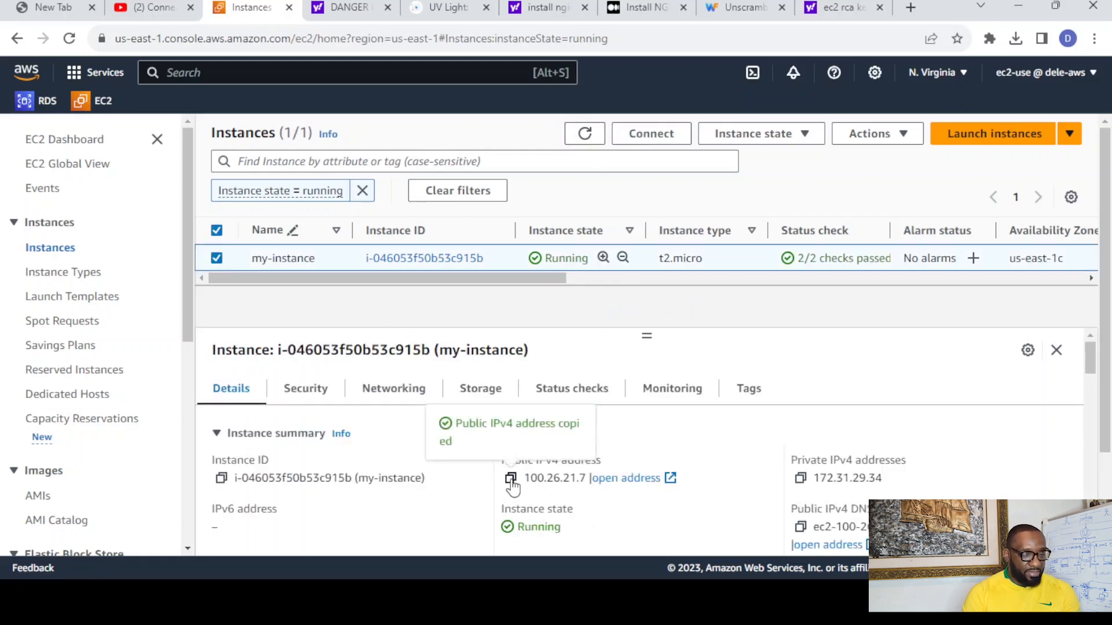
key("alt+Tab")
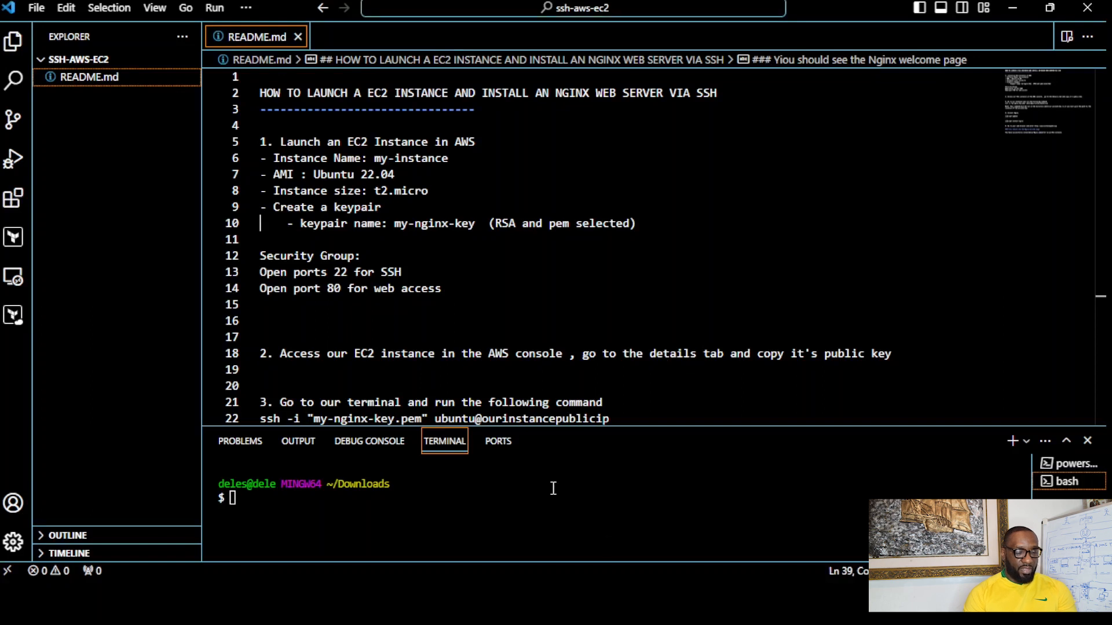
- Enlarge the terminal area and highlight the key pair name my-nginx-key in README.md
left_click(510, 486)
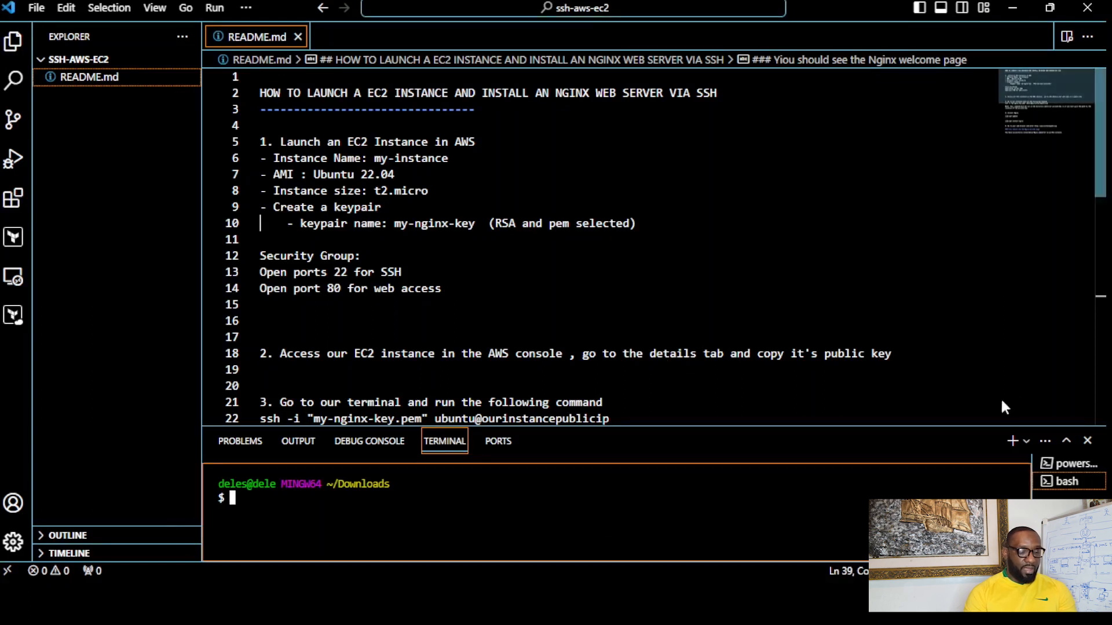
left_click_drag(983, 427, 975, 282)
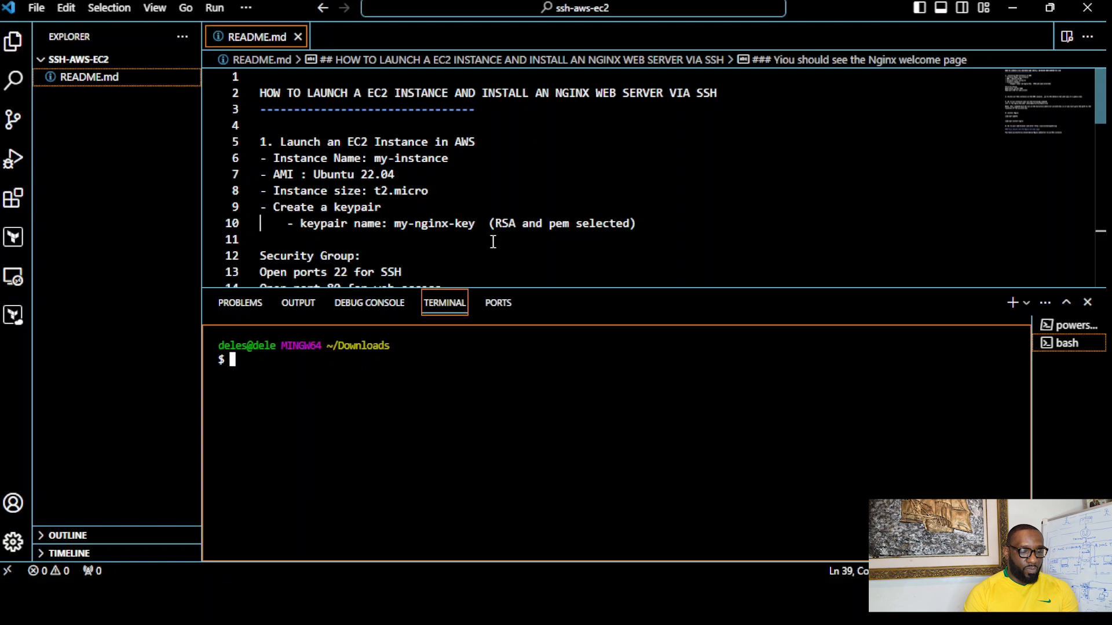
left_click_drag(481, 223, 394, 224)
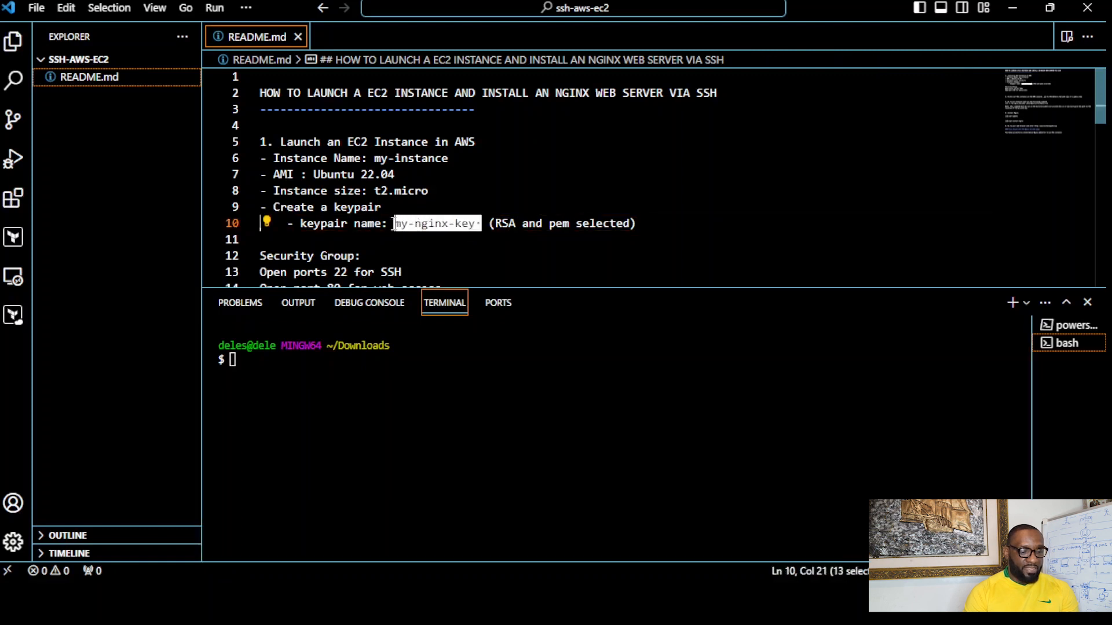
left_click(351, 368)
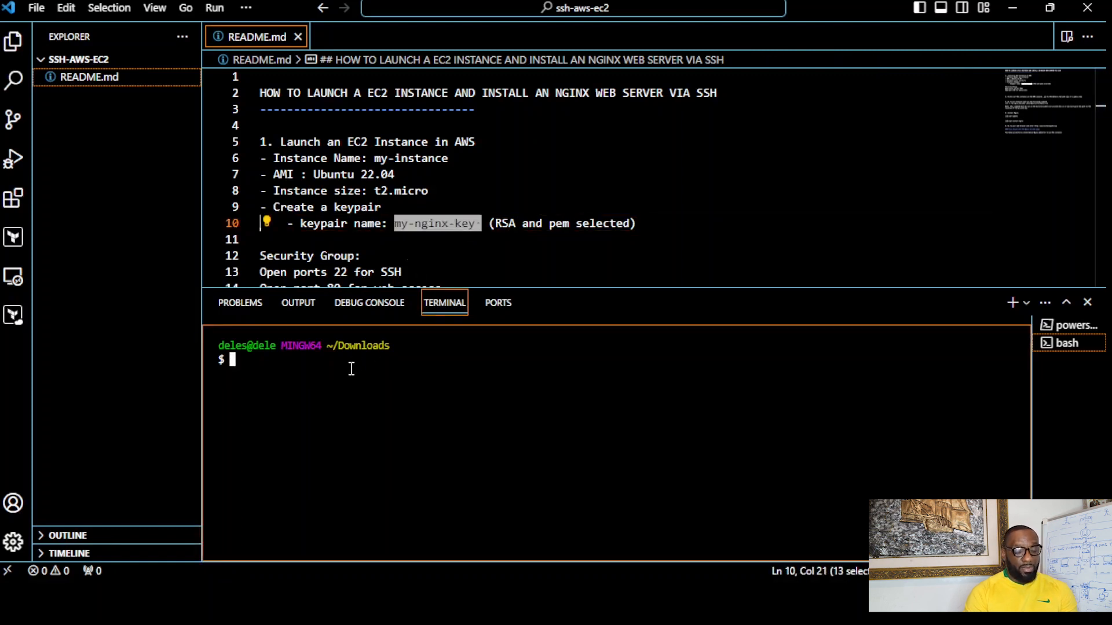
type("sh -i")
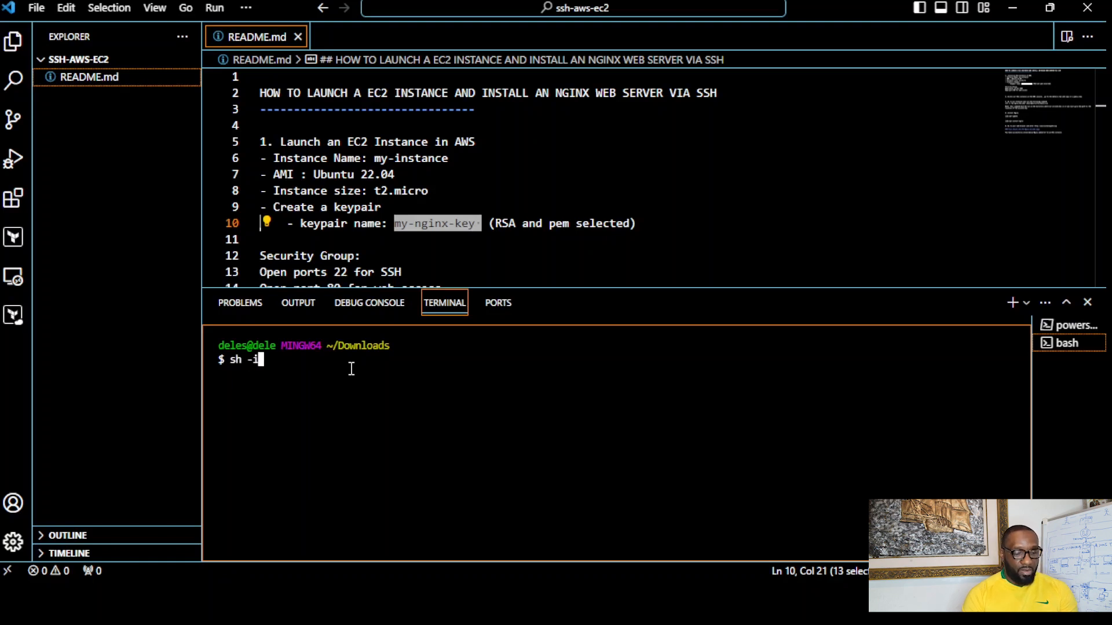
key("BackSpace")
key("BackSpace")
key("BackSpace")
key("BackSpace")
key("BackSpace")
type("s")
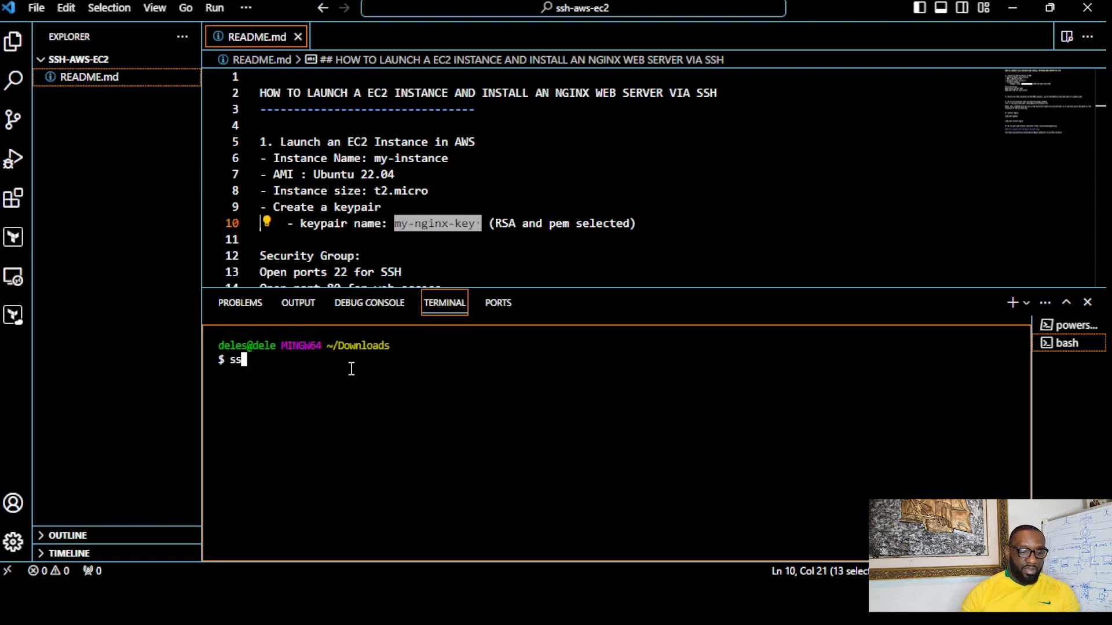
type("h -i ")
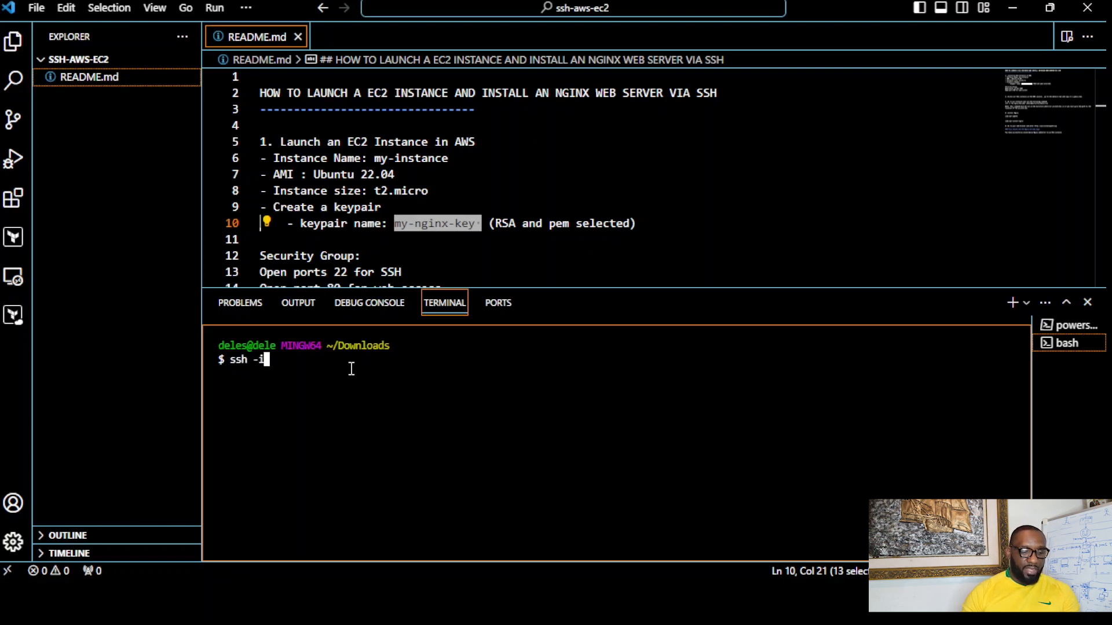
type("\"")
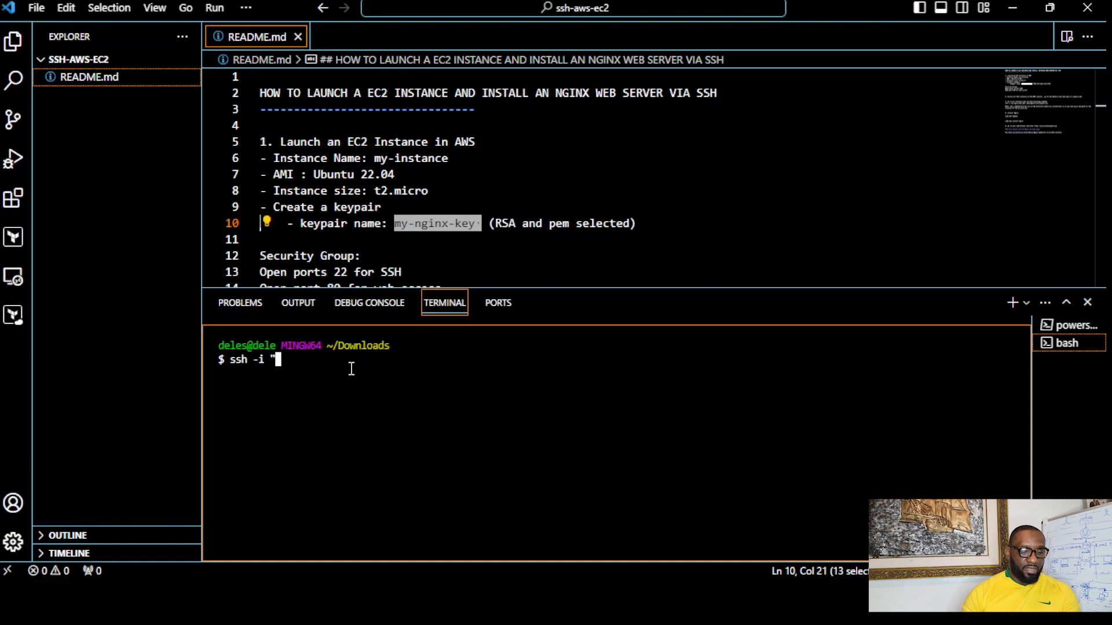
type("my-")
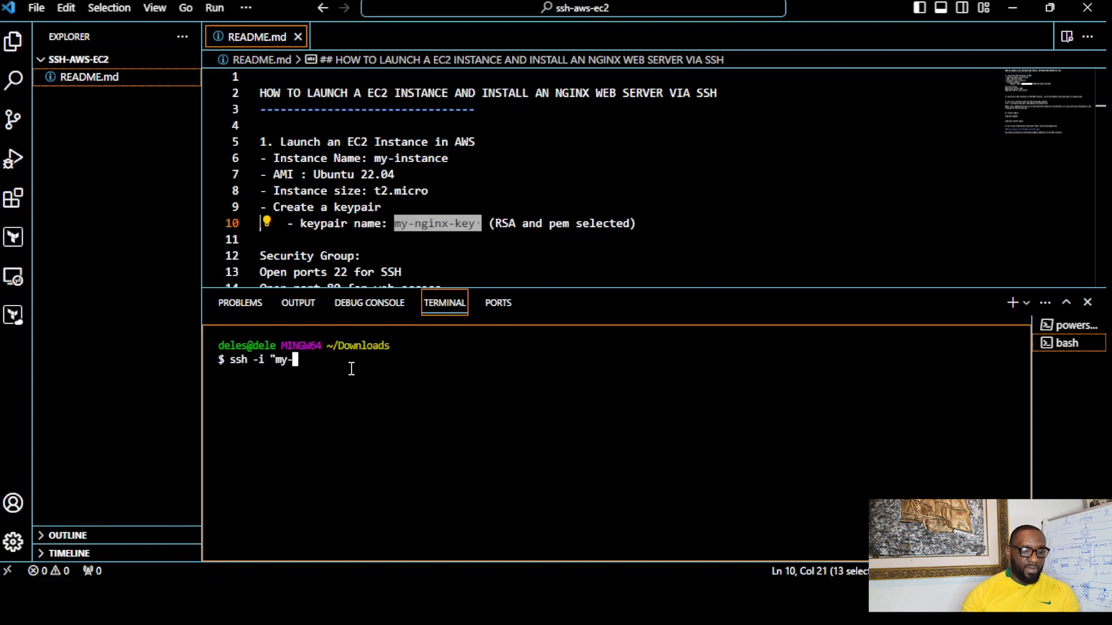
type("ngi")
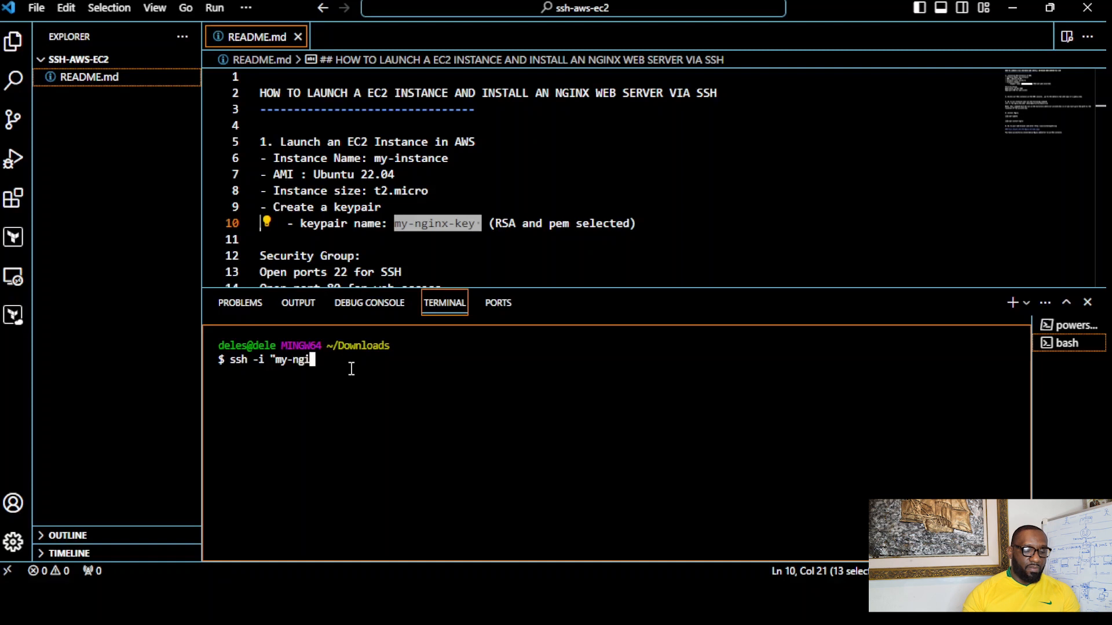
type("nx-key.pem\"")
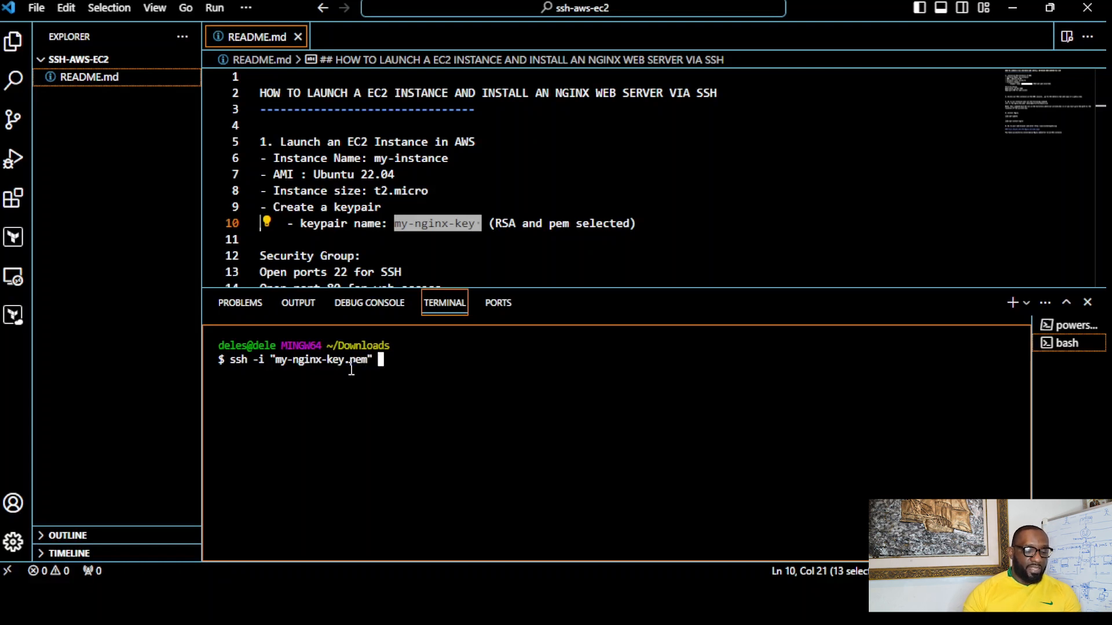
type("ub")
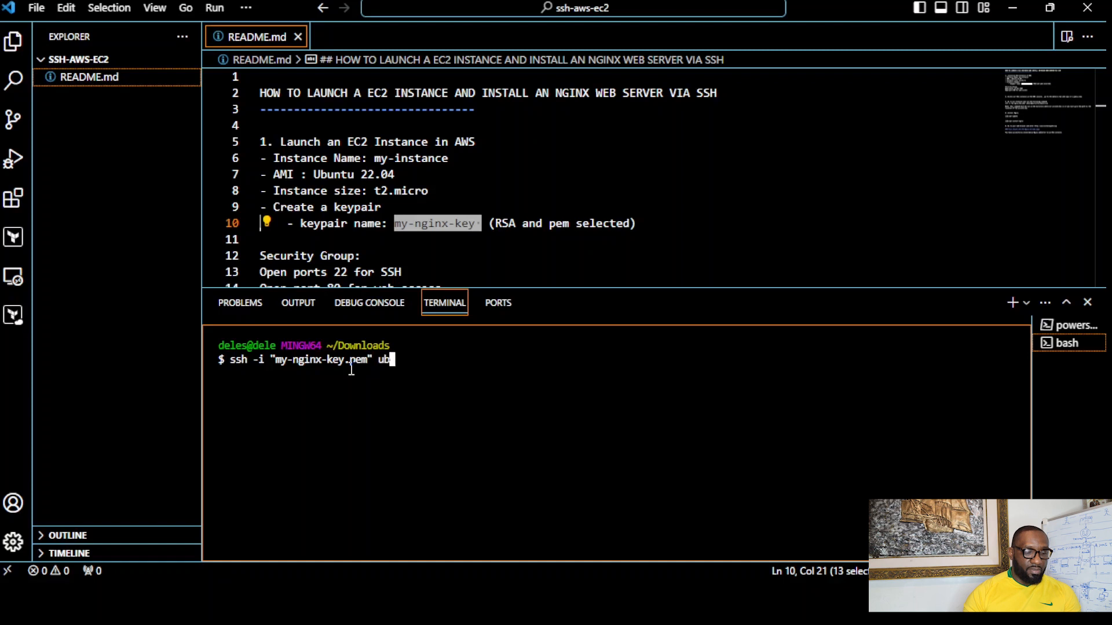
type("untu@")
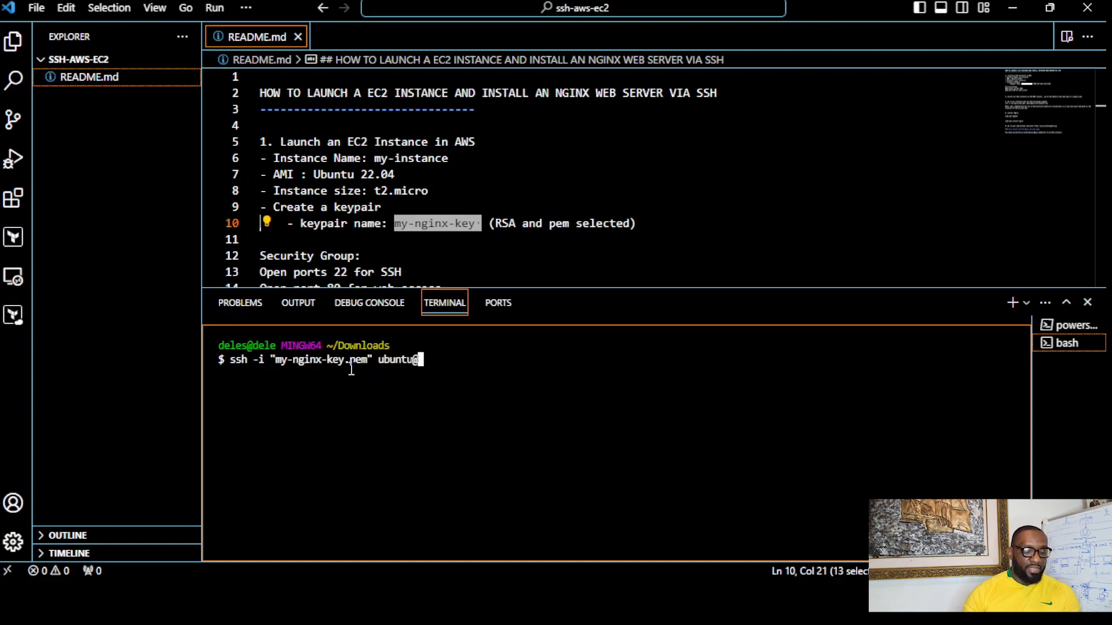
type("100.26.21.7")
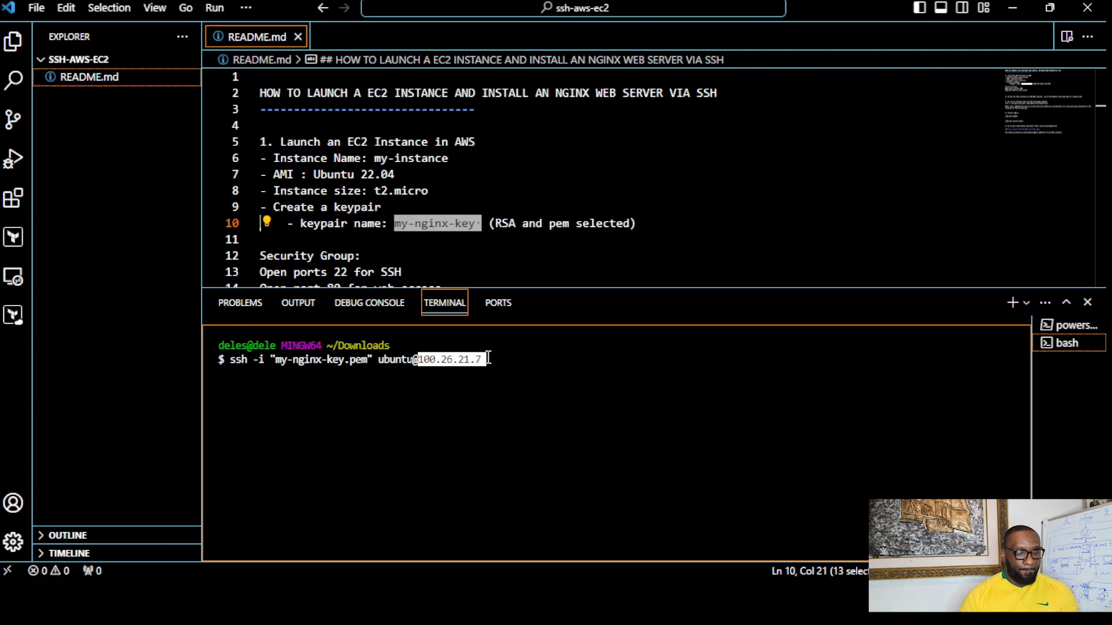
key("Return")
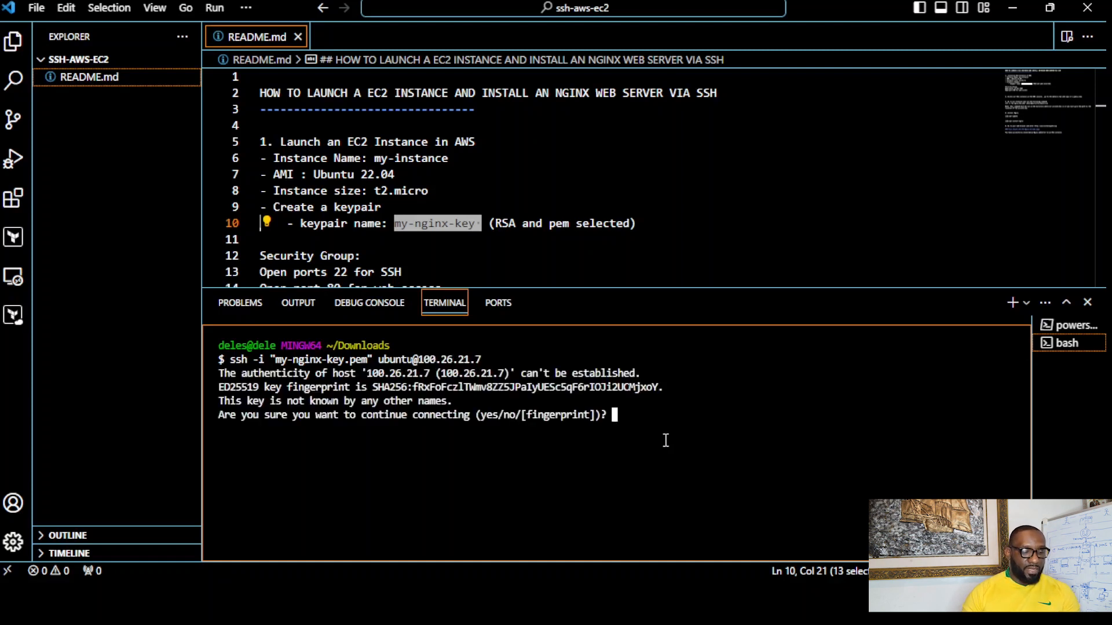
- Answer yes to accept the host's authenticity and continue the SSH connection
type("yes")
key("Return")
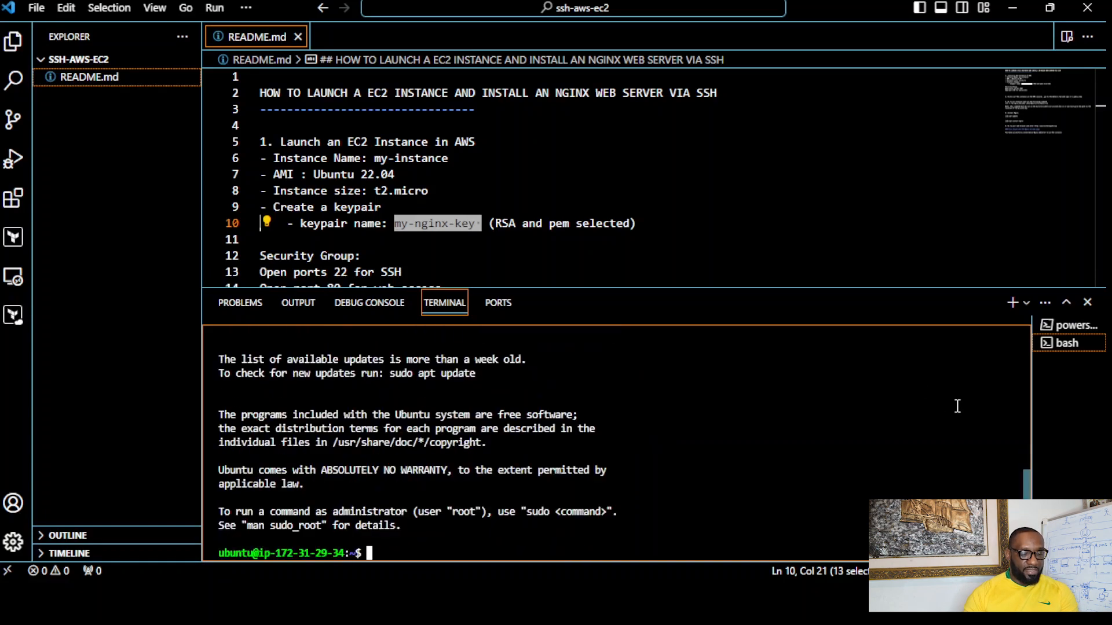
- Enlarge the terminal area further and run sudo apt update -y on the Ubuntu instance
left_click_drag(828, 287, 802, 136)
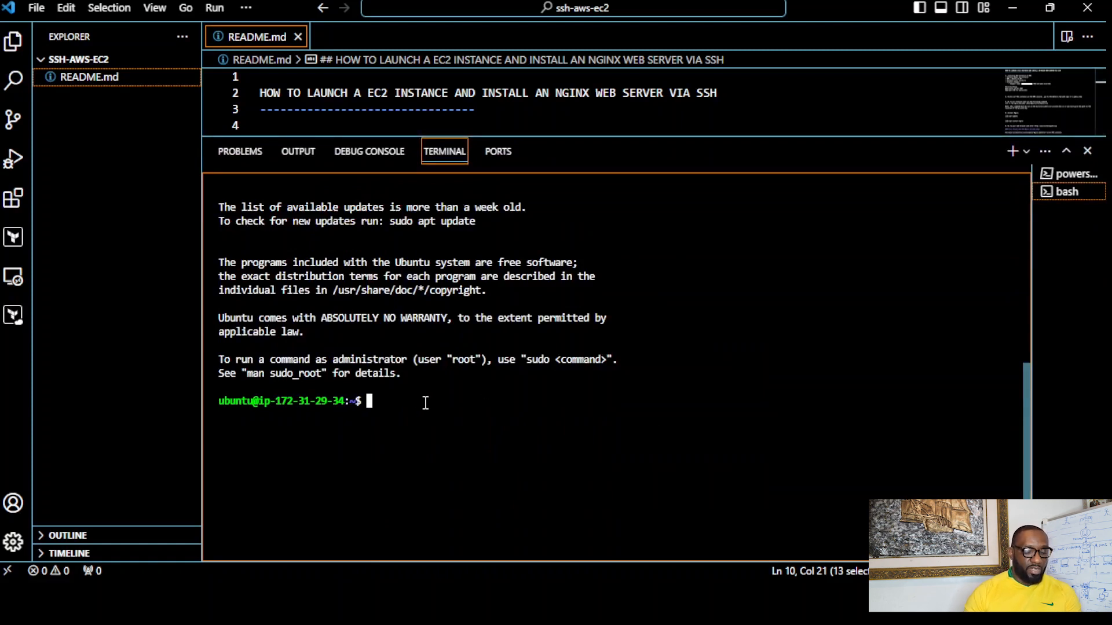
type("sudo ")
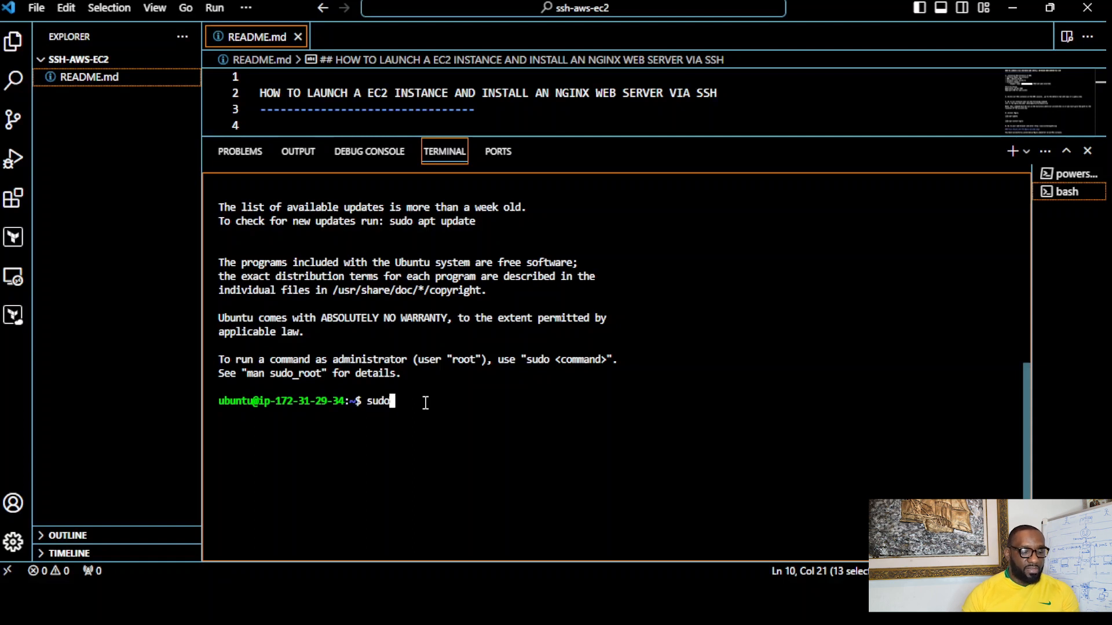
type("apt ")
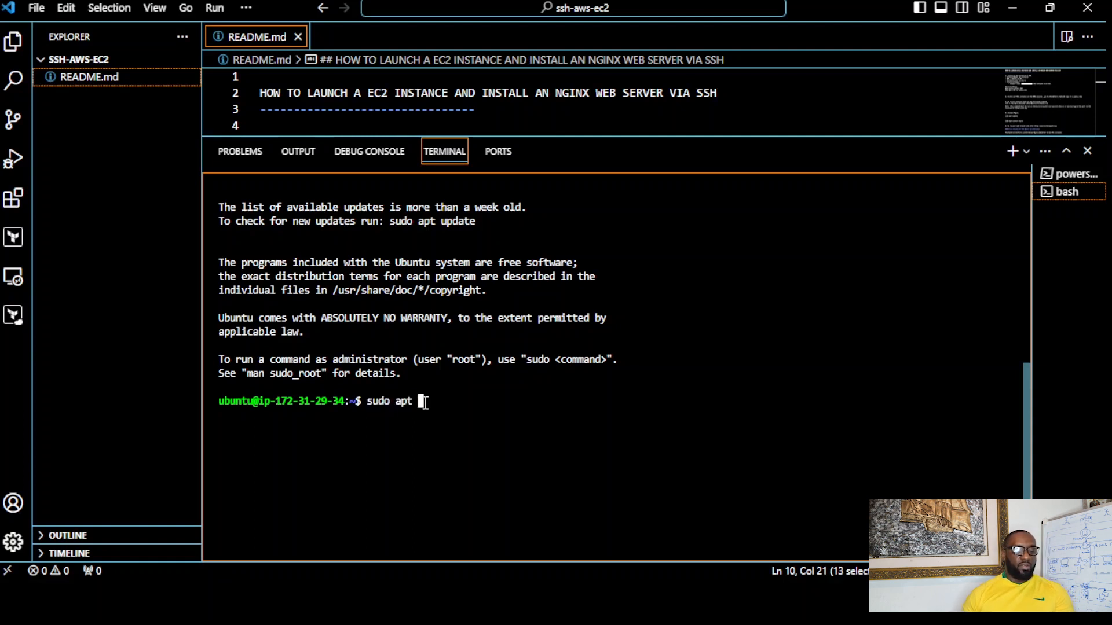
type("updat")
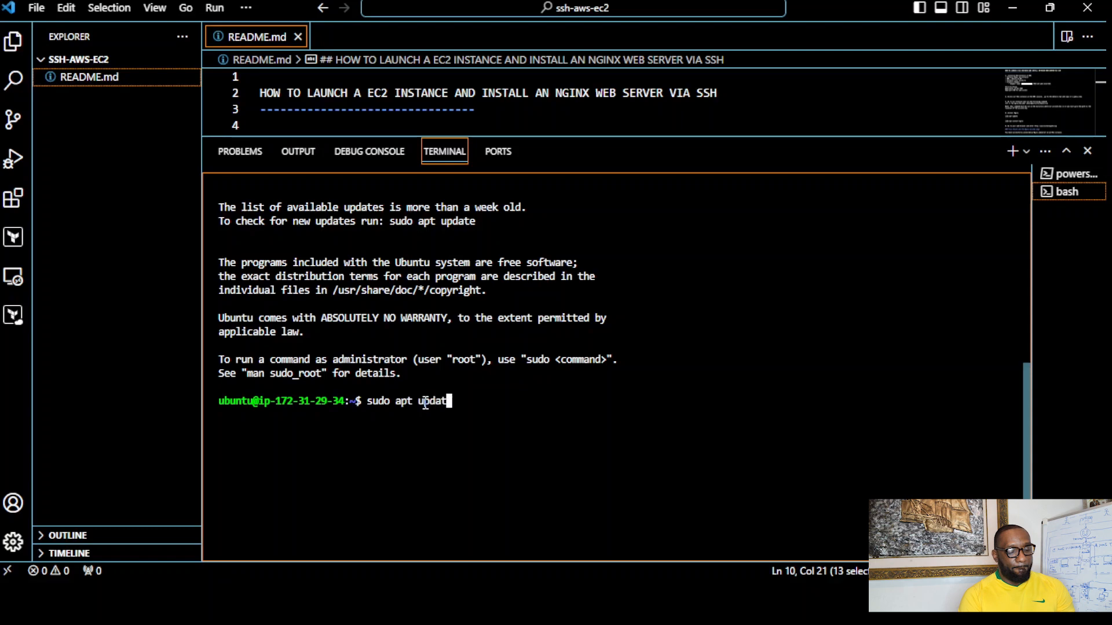
type("e ")
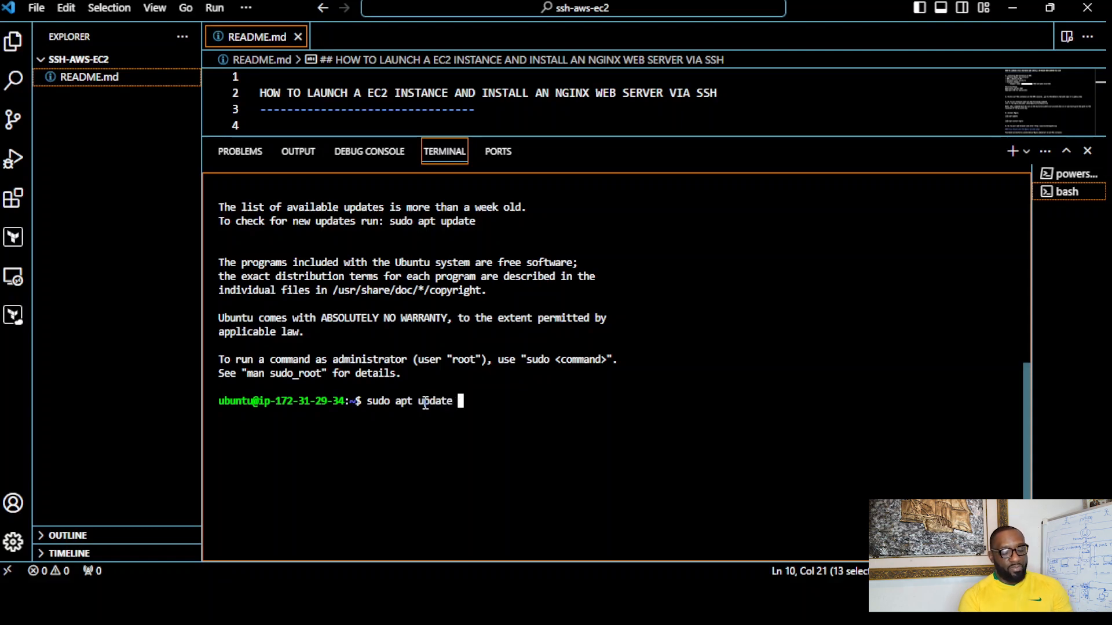
type("-y")
key("Return")
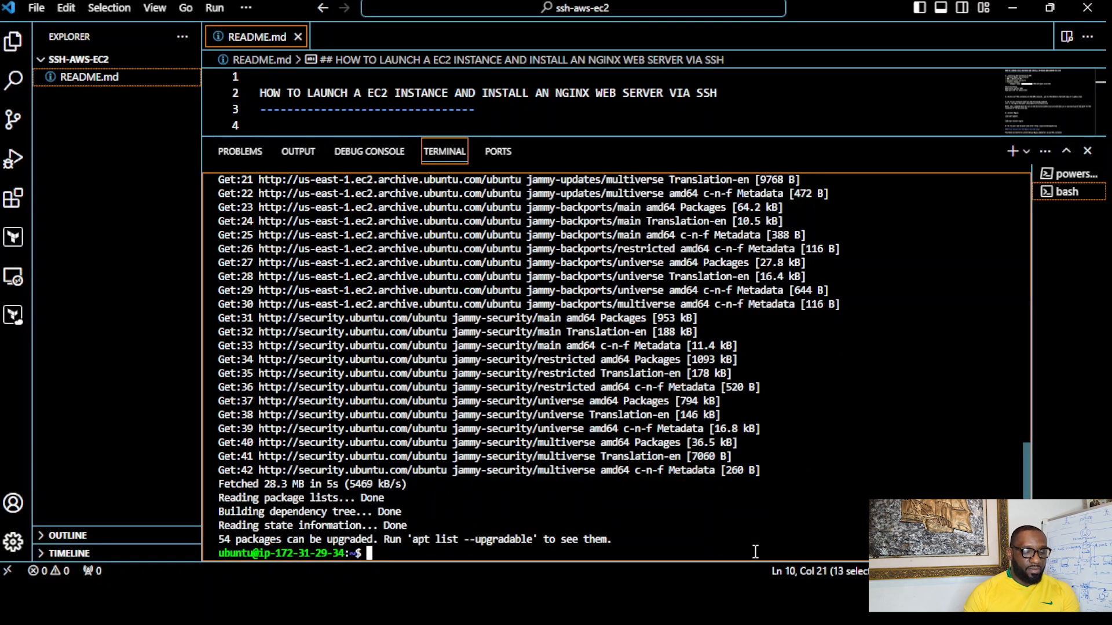
- Clear the terminal and run sudo apt install nginx on the Ubuntu instance, answering Y to continue the installation
type("clear")
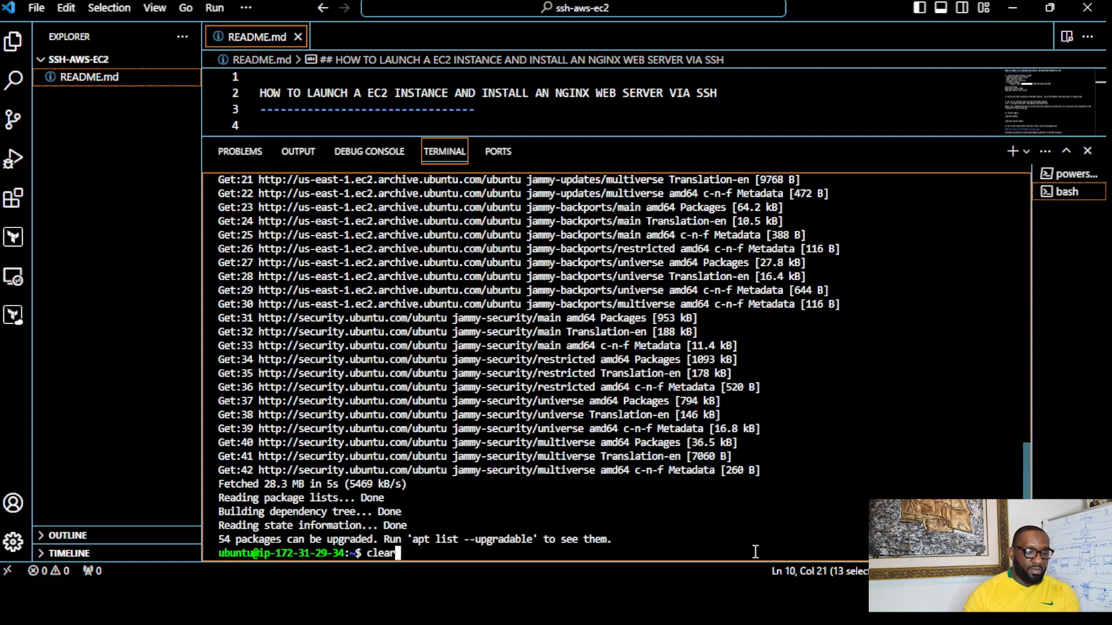
key("Return")
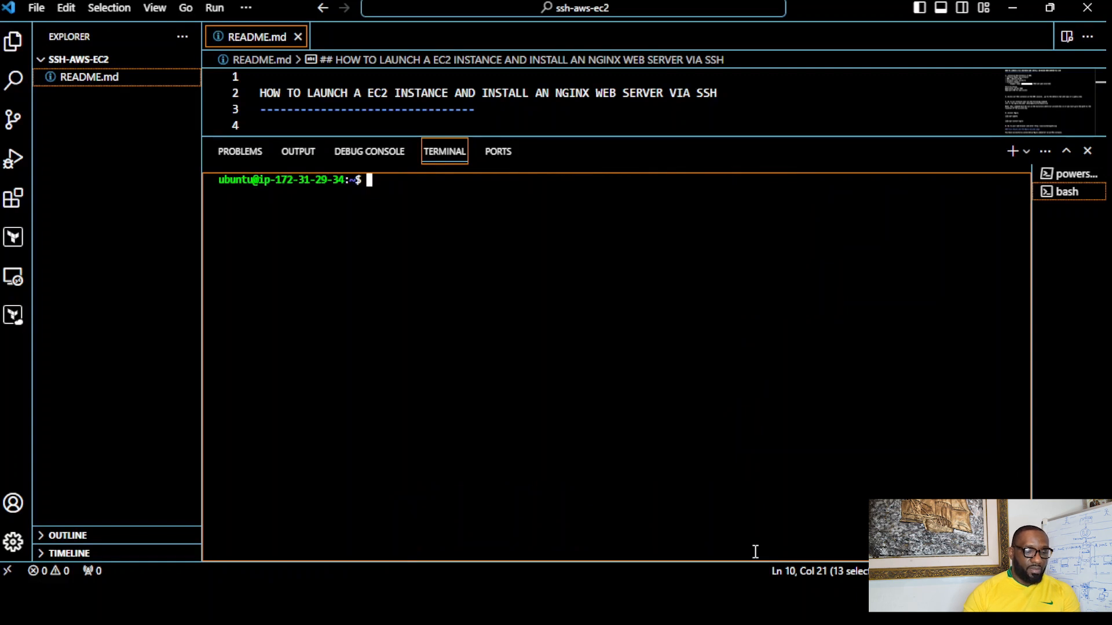
type("sudo apt i")
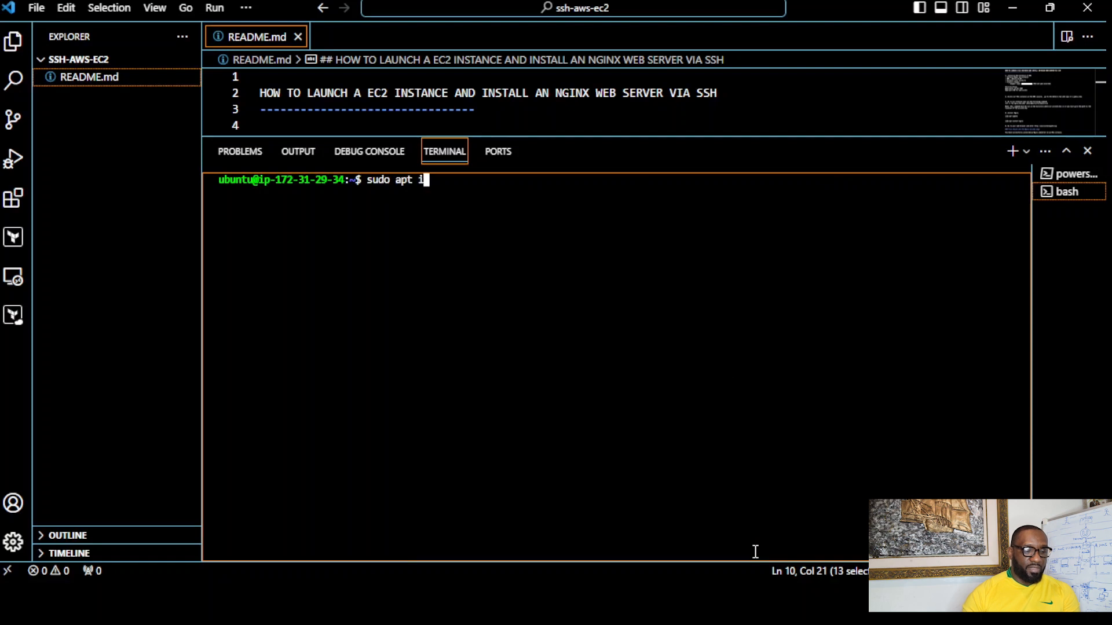
type("nstall n")
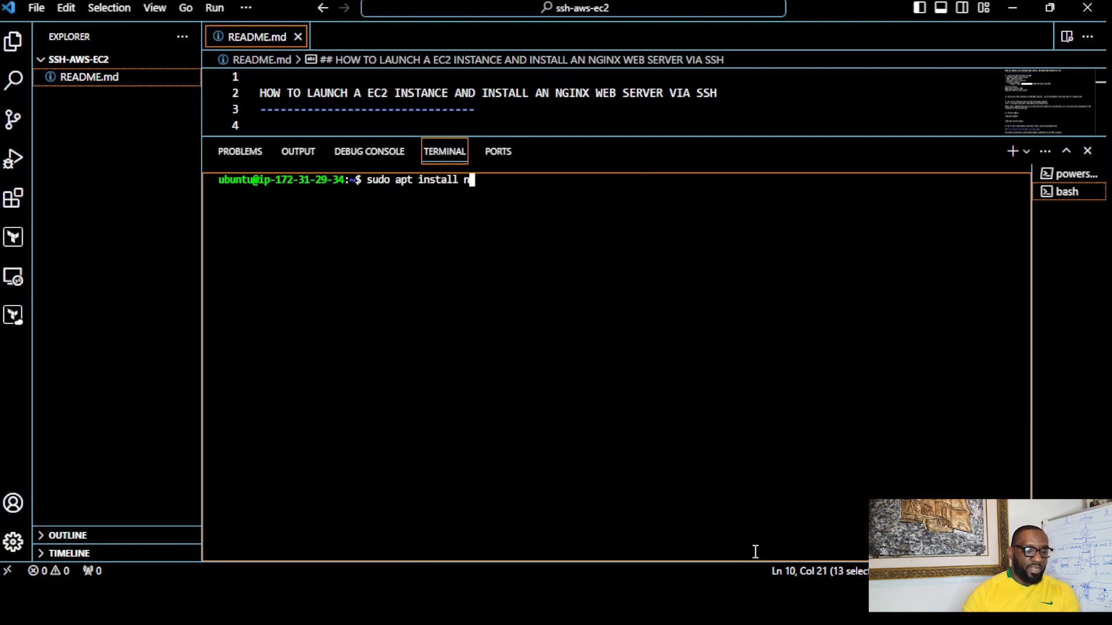
type("ginx")
key("Return")
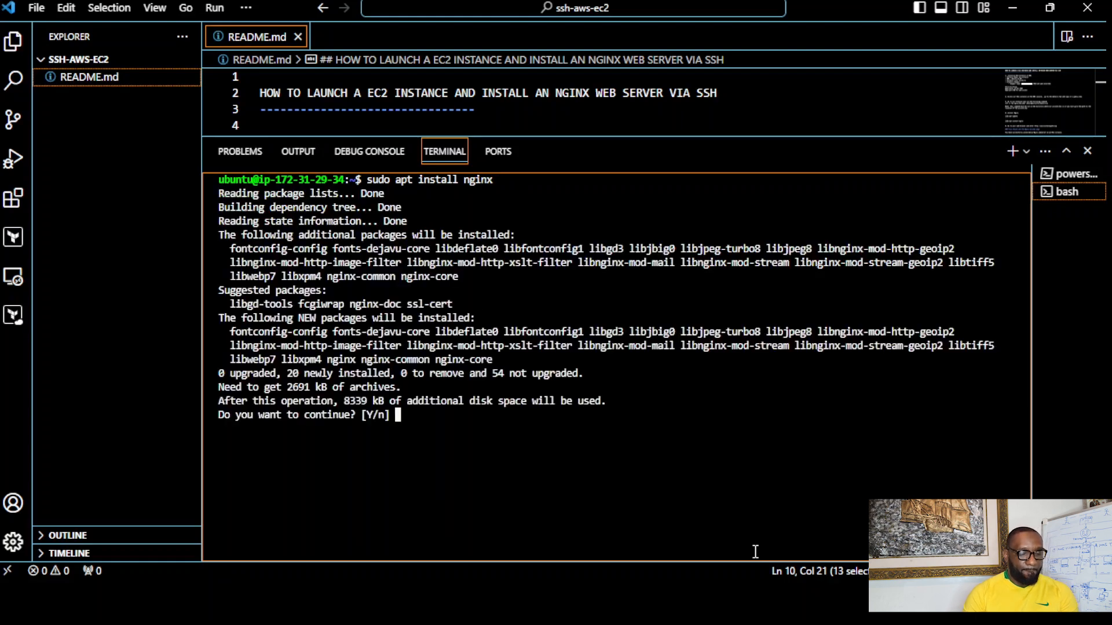
type("Y")
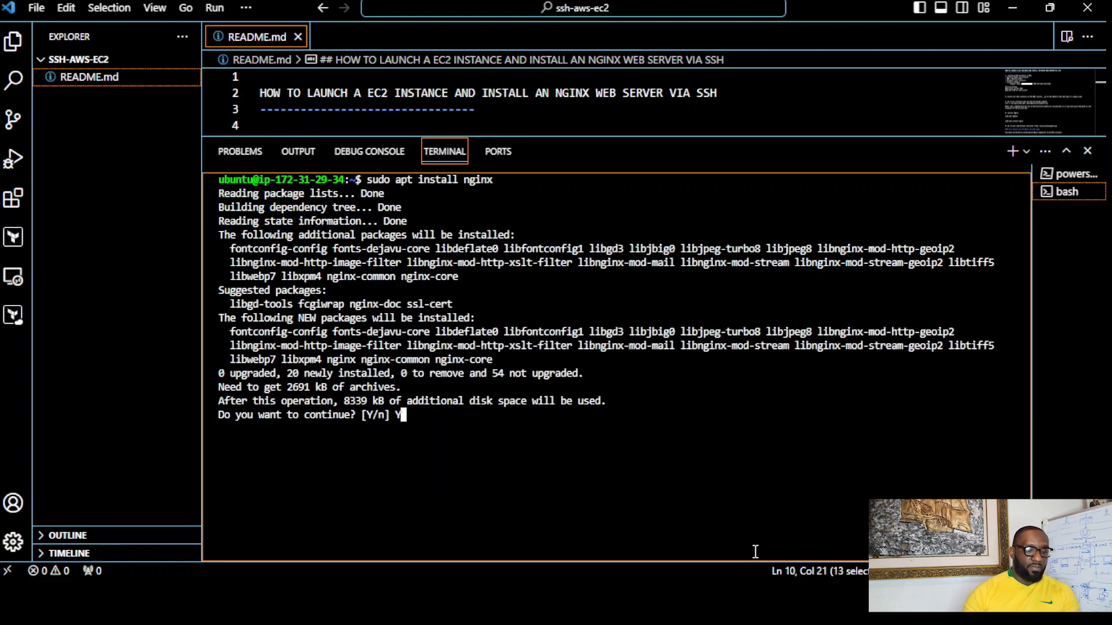
key("Return")
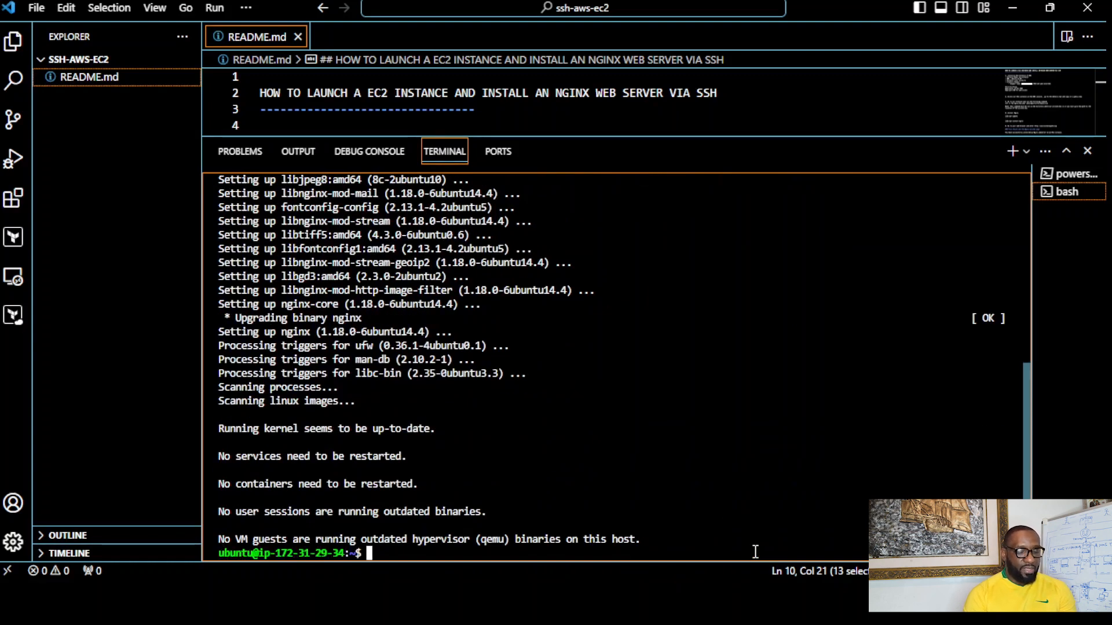
- Shrink the terminal area to about half the window height so that more of README.md is shown
left_click_drag(376, 553, 242, 553)
left_click(677, 398)
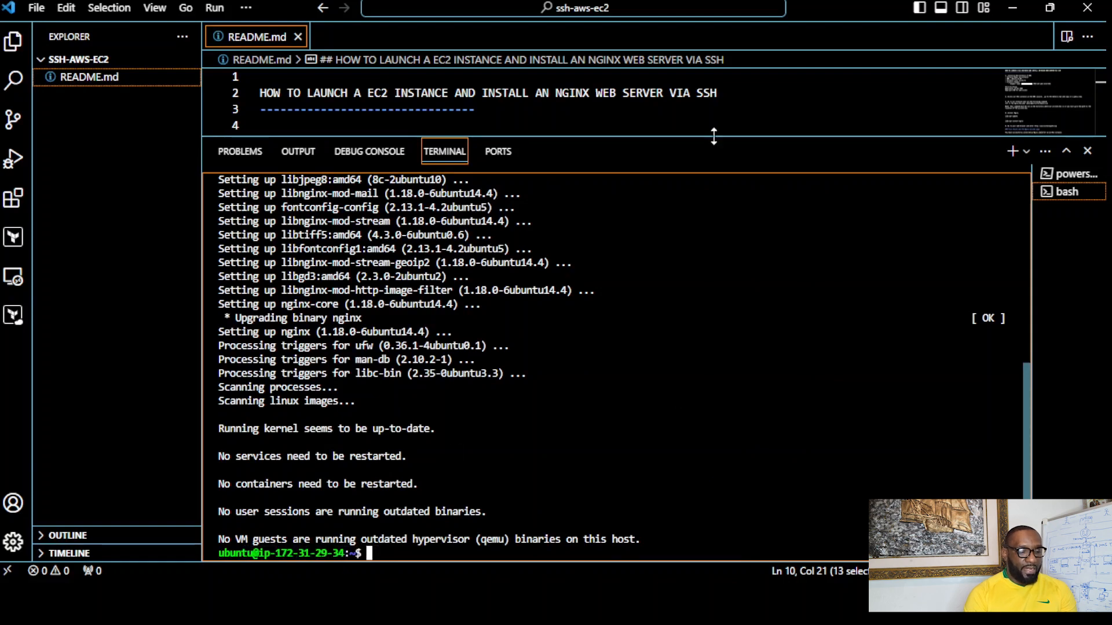
left_click_drag(714, 136, 745, 351)
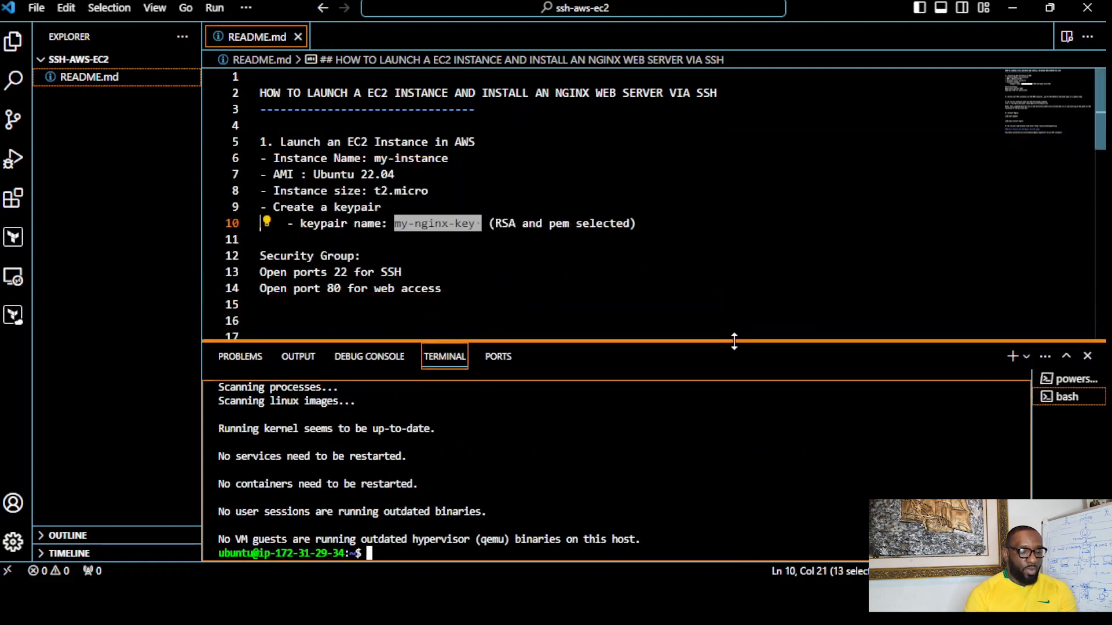
left_click(773, 291)
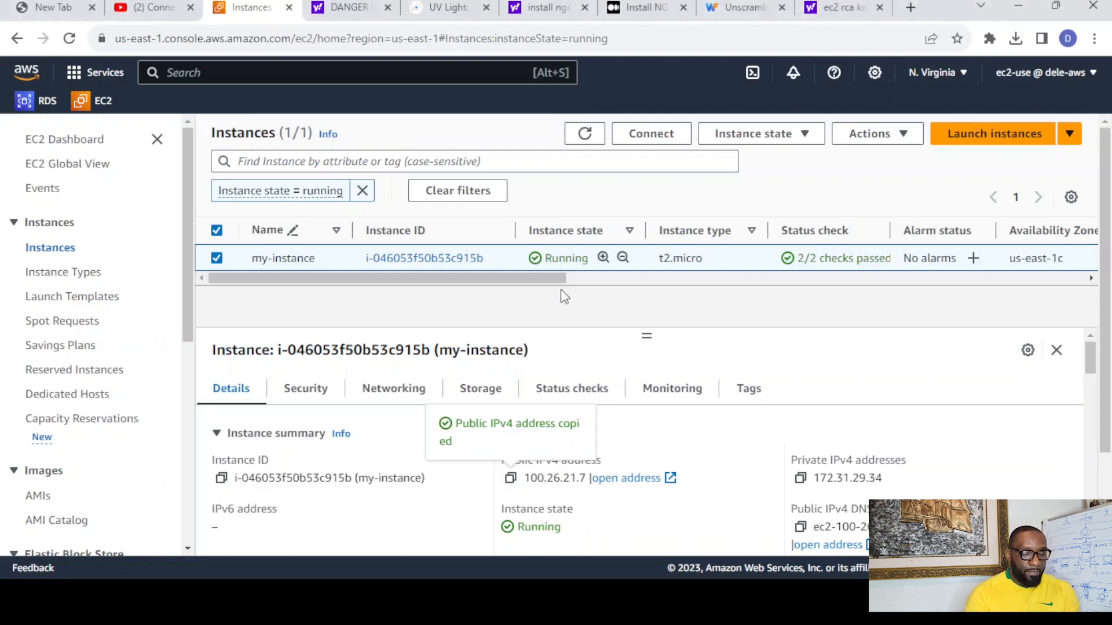
- In Chrome, copy my-instance's public IPv4 address from the EC2 console, load 100.26.21.7 in a new tab and check the page heading
left_click(511, 479)
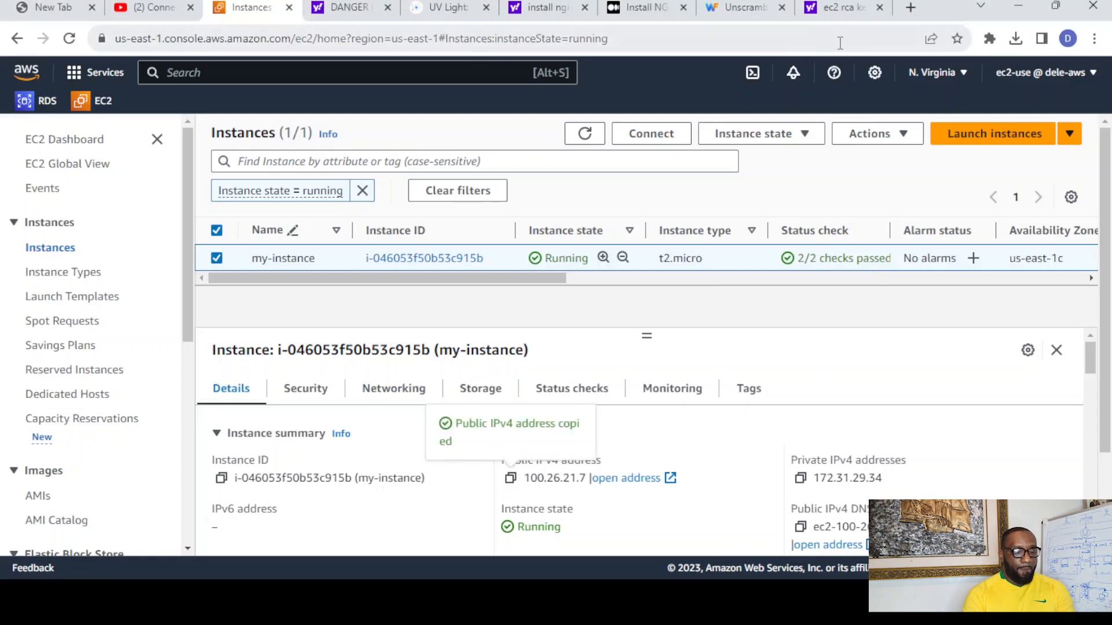
left_click(911, 7)
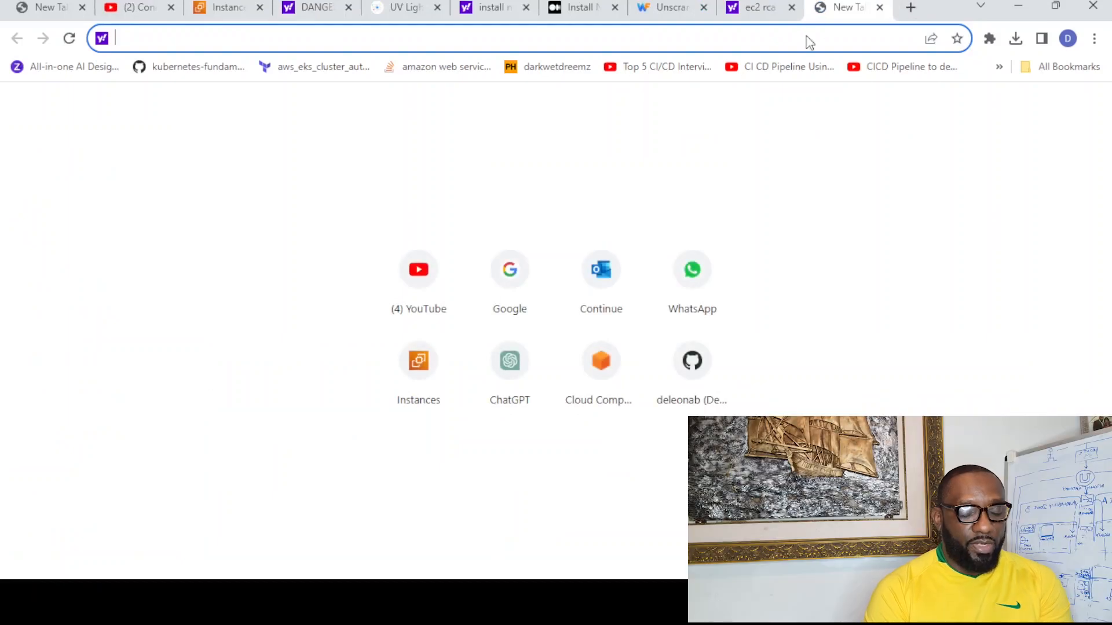
key("ctrl+v")
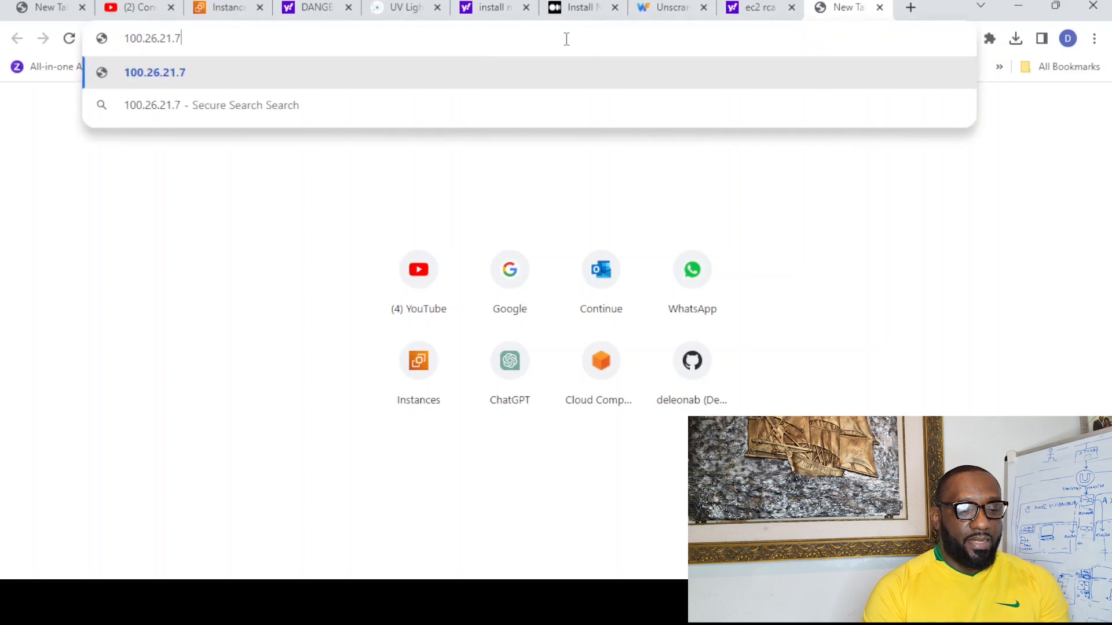
key("Return")
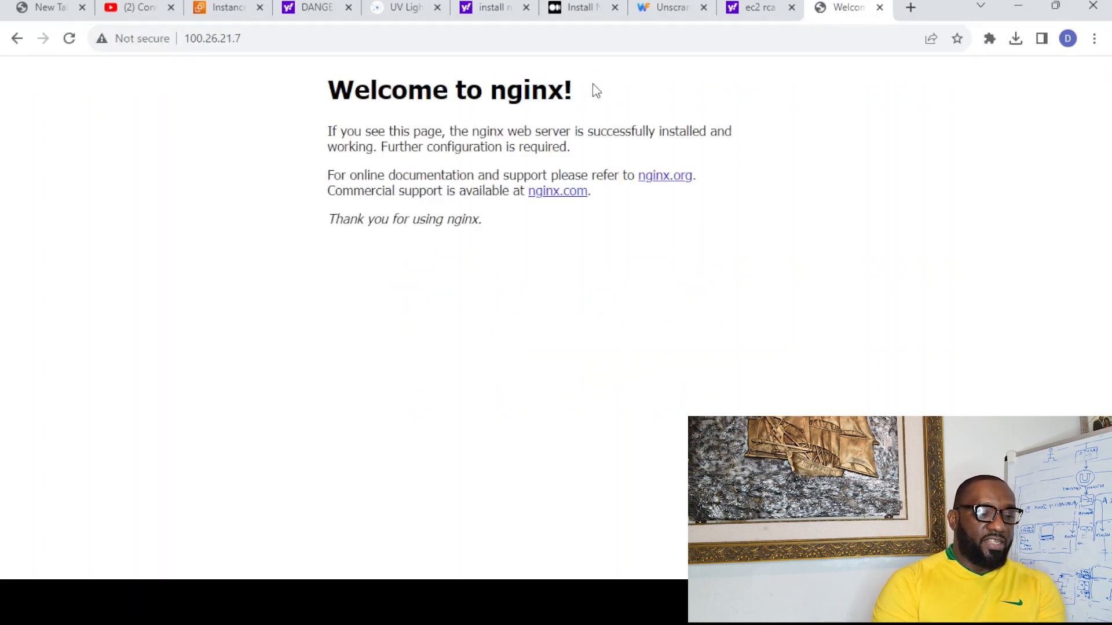
left_click_drag(552, 91, 325, 87)
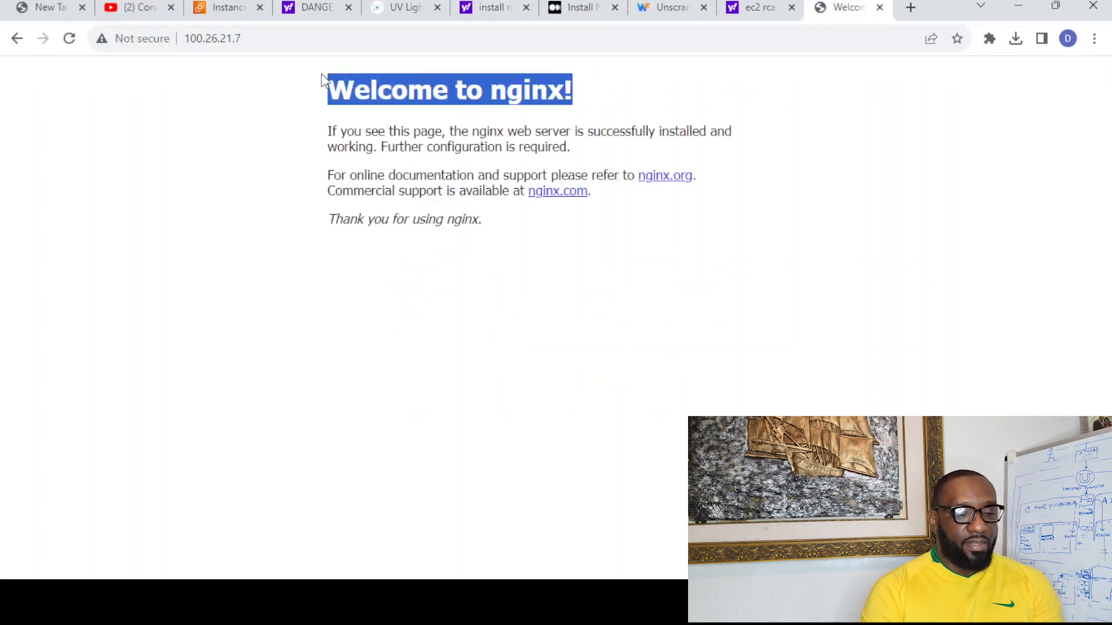
left_click(846, 262)
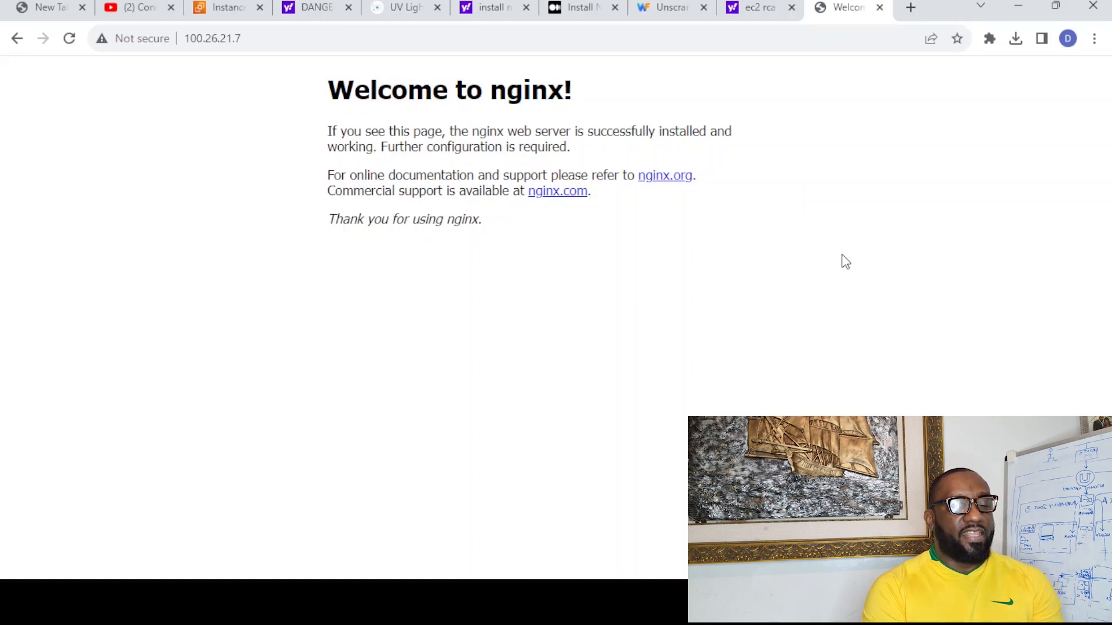